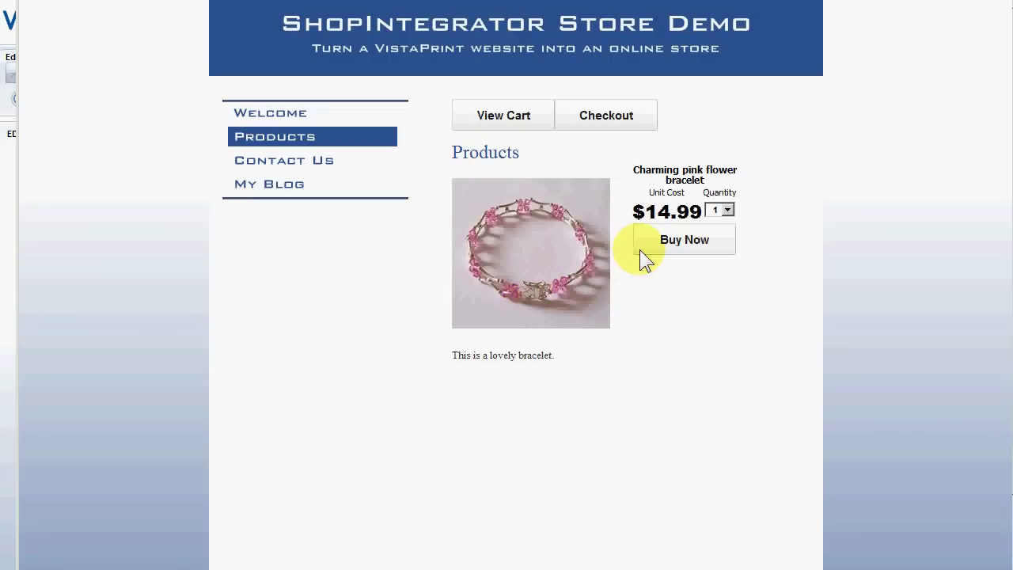
Test the bracelet checkout, then empty the shopping cart and close the checkout popup
{"action": "left_click", "coordinate": [693, 246]}
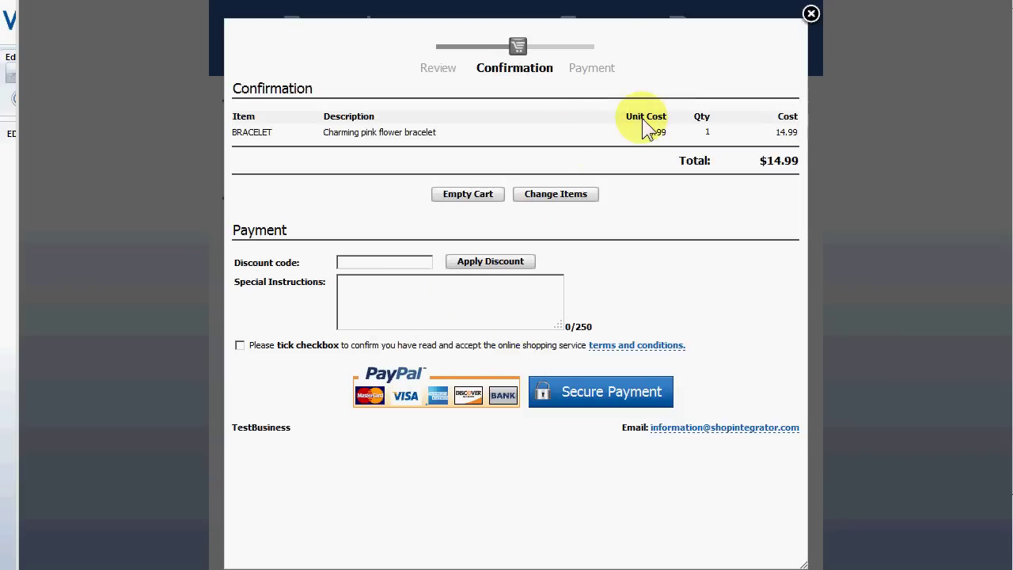
{"action": "left_click", "coordinate": [468, 197]}
{"action": "left_click", "coordinate": [810, 14]}
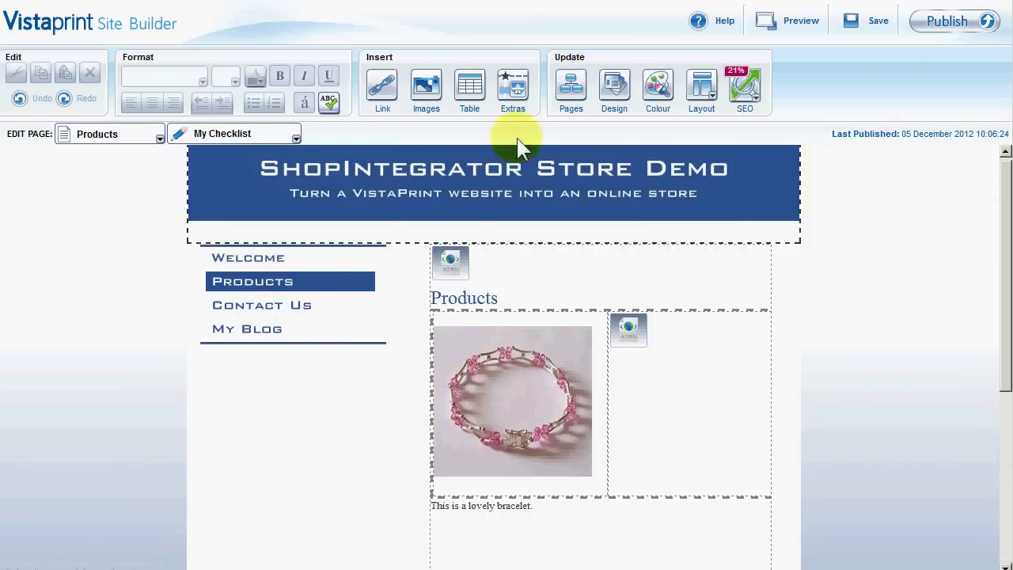
Add a blank page titled 'Store' to the site's page list
{"action": "left_click", "coordinate": [578, 99]}
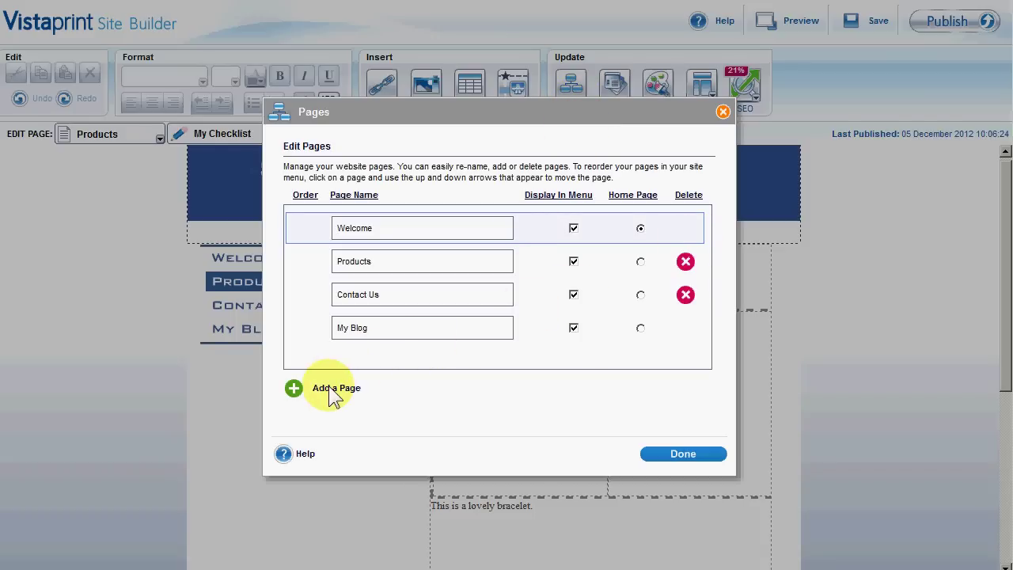
{"action": "left_click", "coordinate": [332, 392]}
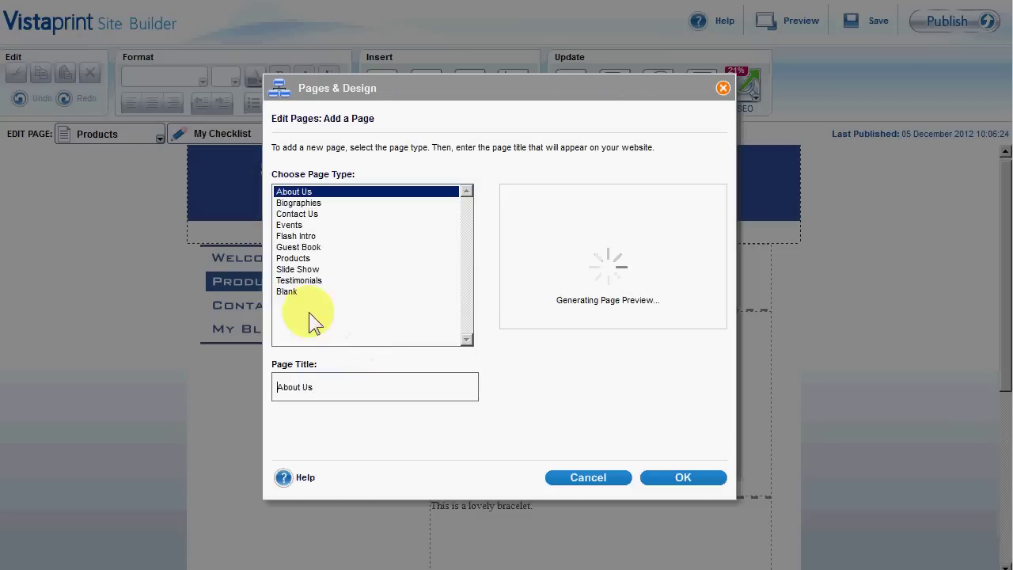
{"action": "left_click", "coordinate": [289, 295]}
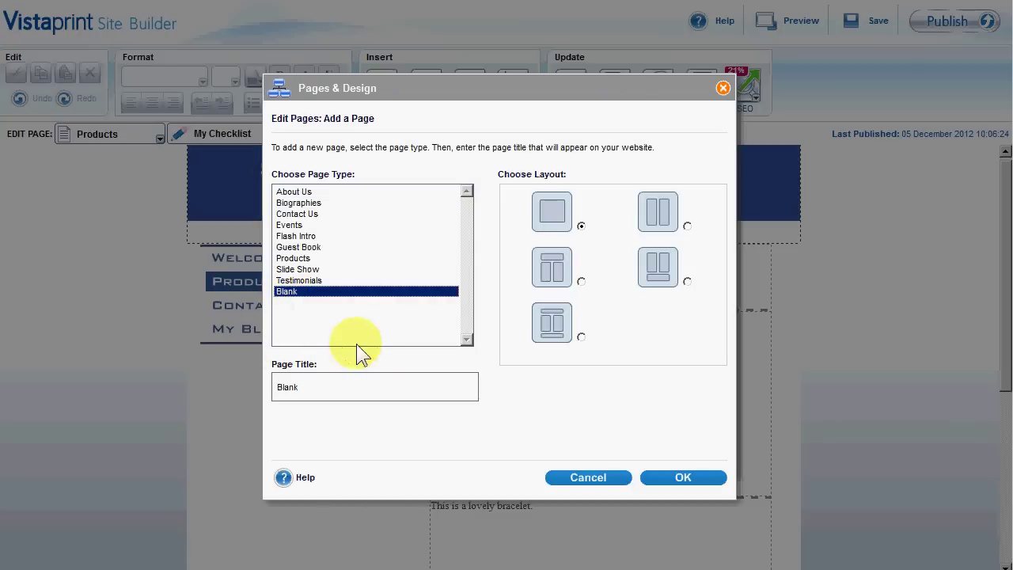
{"action": "left_click", "coordinate": [321, 390]}
{"action": "left_click_drag", "start_coordinate": [321, 391], "coordinate": [208, 387]}
{"action": "type", "text": "Store"}
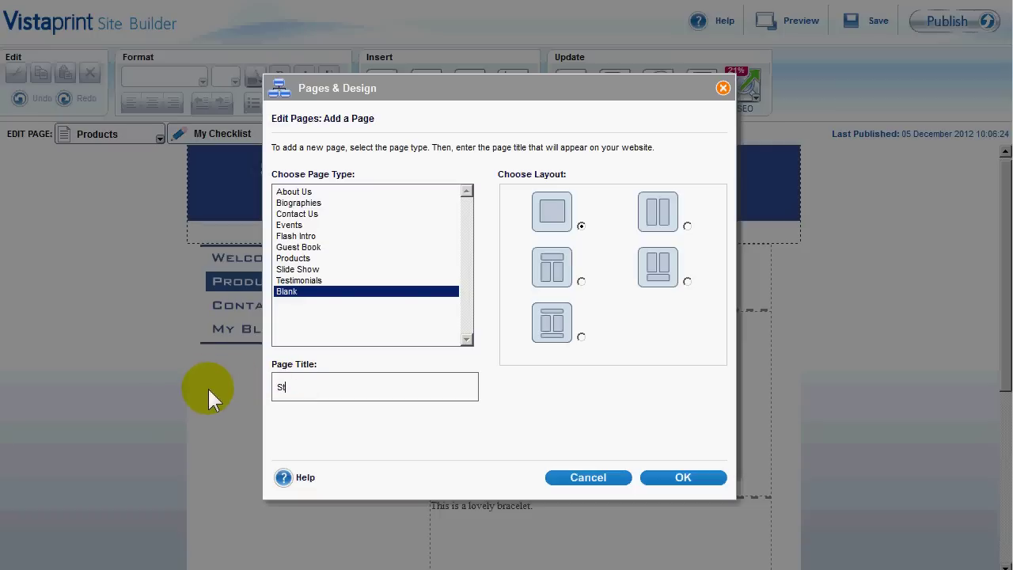
{"action": "left_click", "coordinate": [699, 475]}
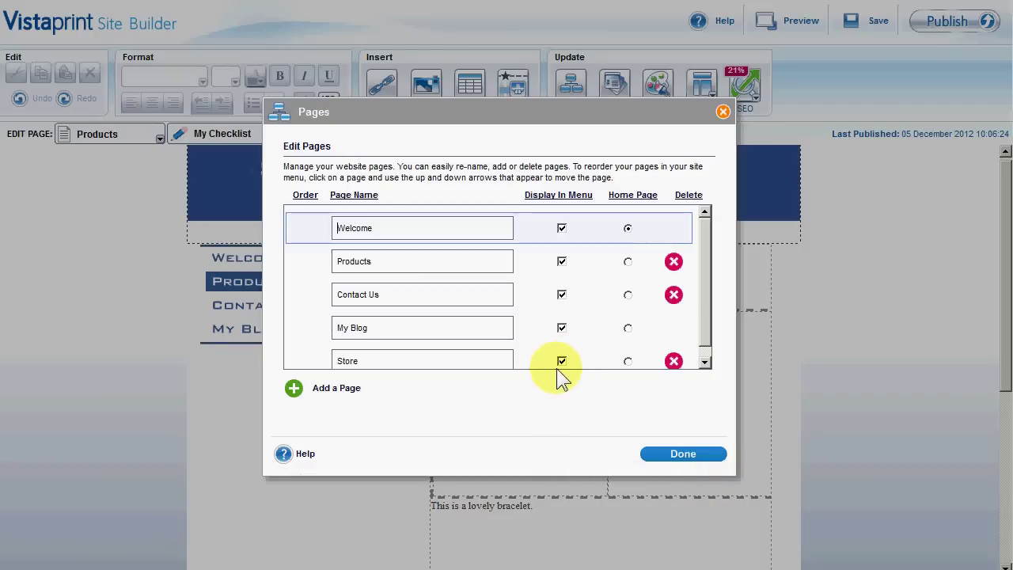
{"action": "left_click", "coordinate": [692, 452]}
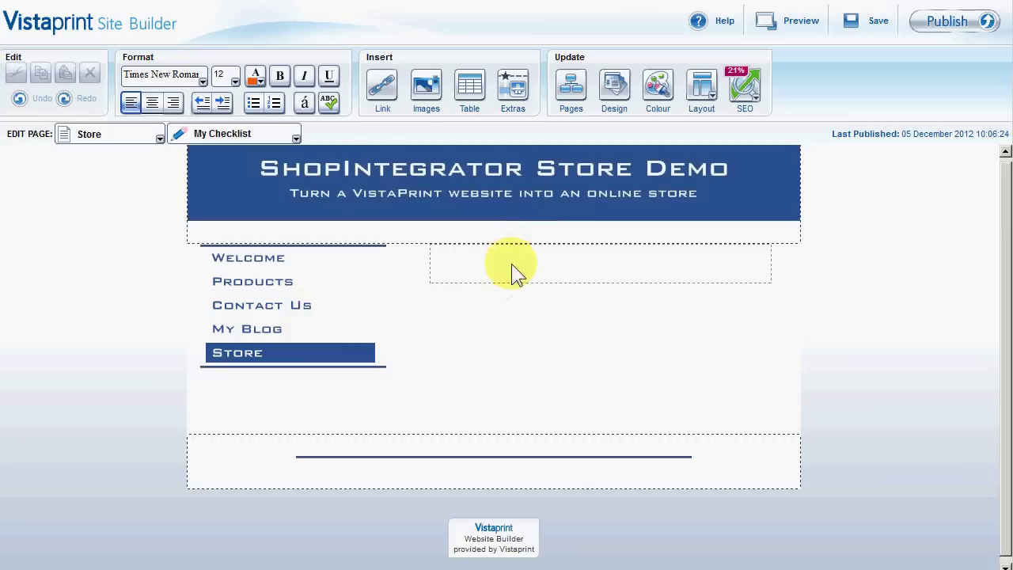
On a new line, insert a 2-column, 1-row table without fill colour or borders
{"action": "key", "text": "Return"}
{"action": "key", "text": "Return"}
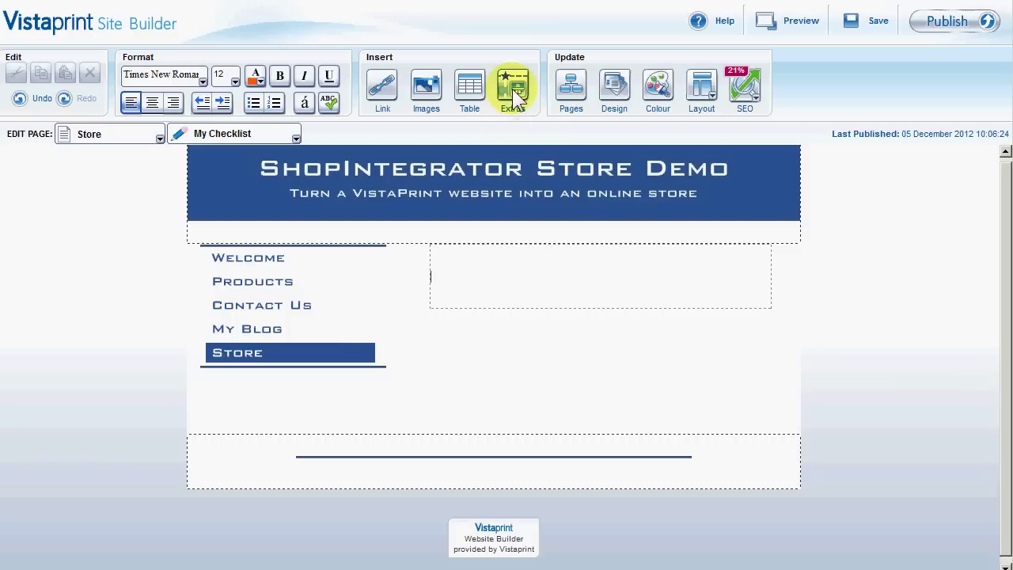
{"action": "left_click", "coordinate": [473, 88]}
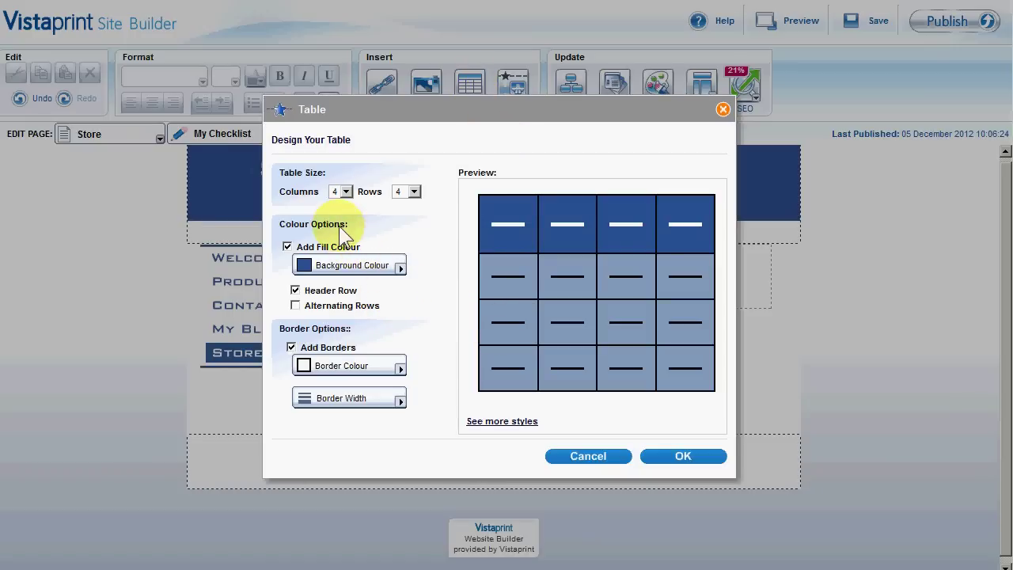
{"action": "left_click", "coordinate": [346, 191]}
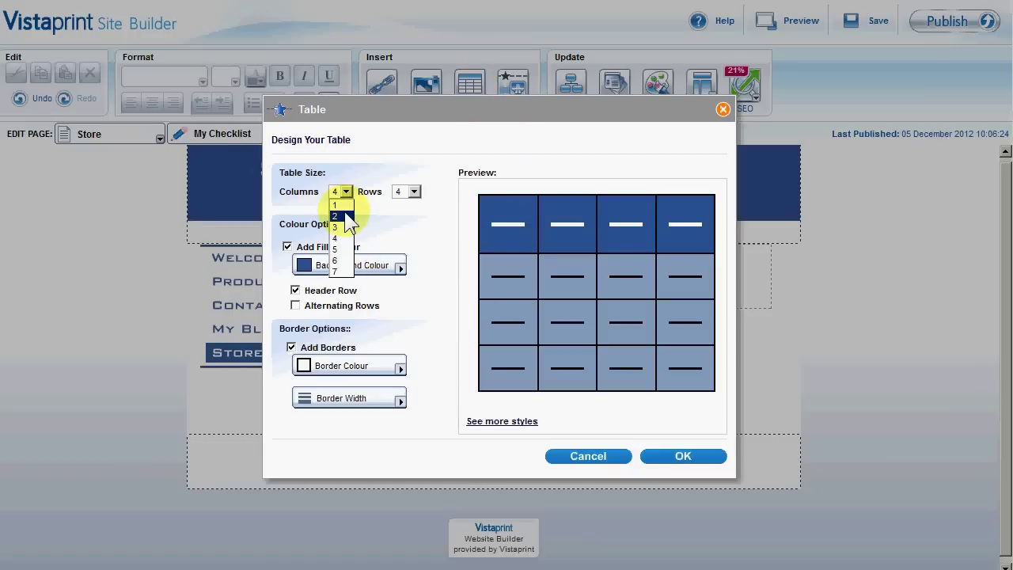
{"action": "left_click", "coordinate": [339, 215]}
{"action": "left_click", "coordinate": [403, 194]}
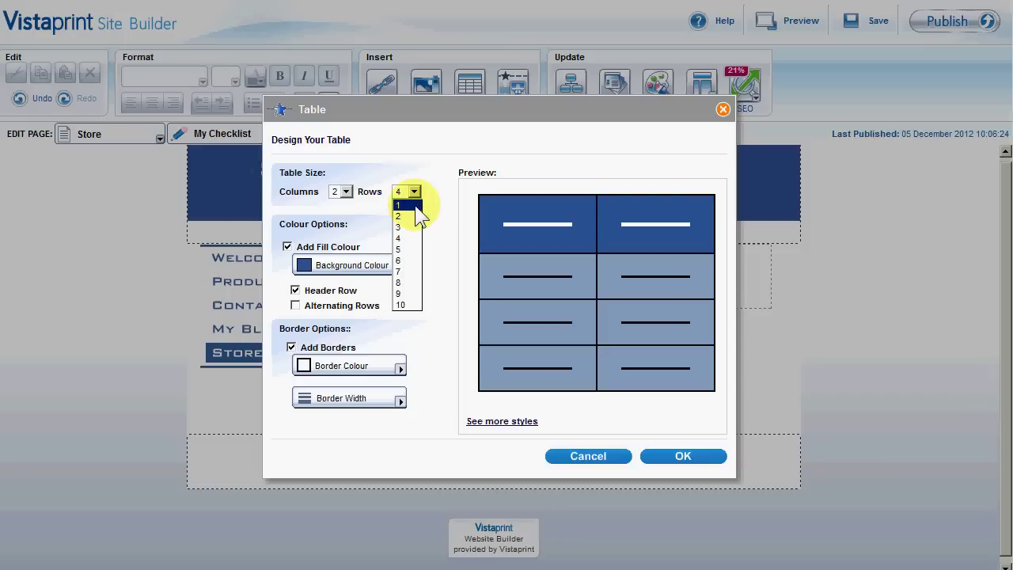
{"action": "left_click", "coordinate": [414, 208]}
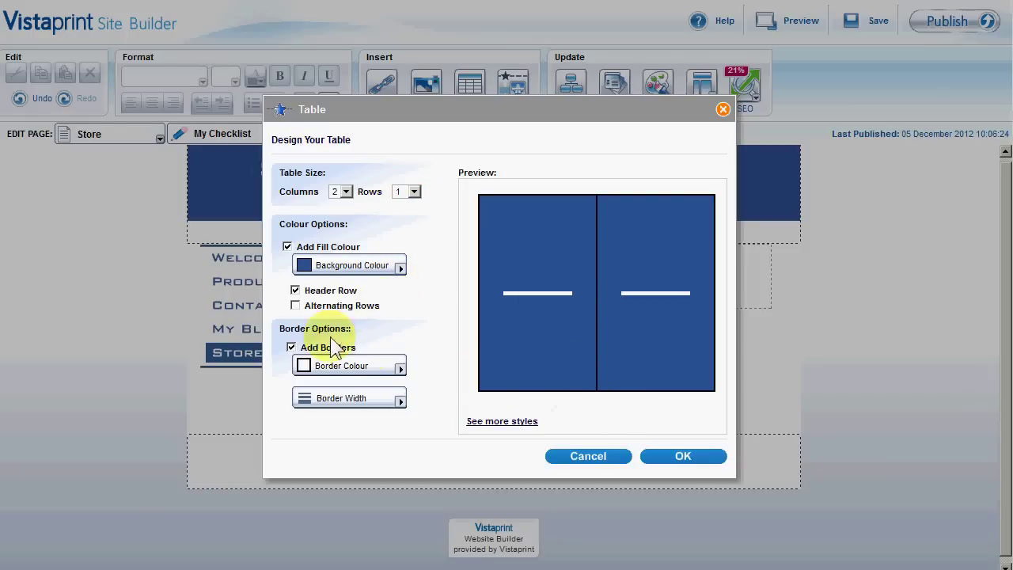
{"action": "left_click", "coordinate": [288, 246]}
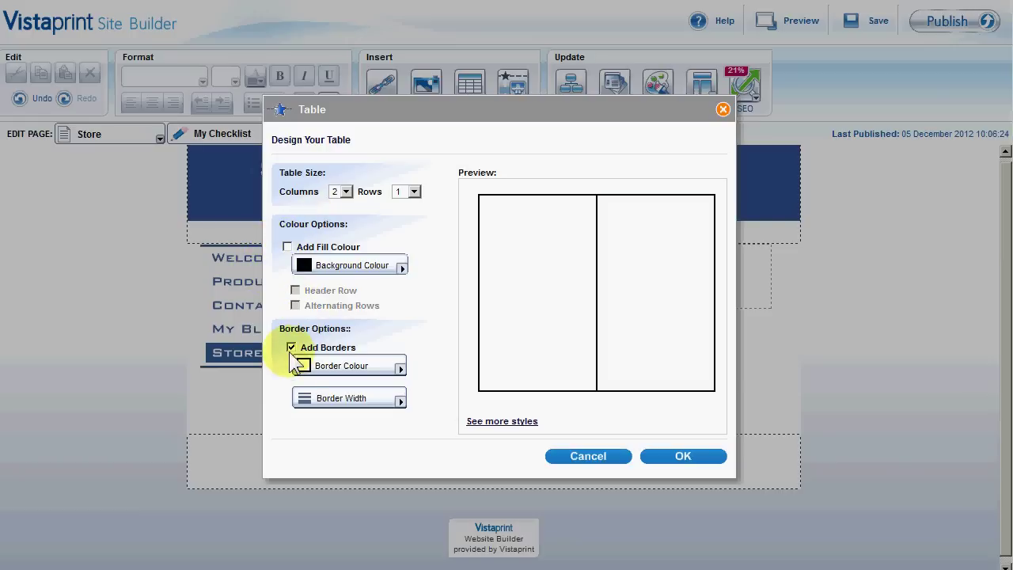
{"action": "left_click", "coordinate": [290, 348]}
{"action": "left_click", "coordinate": [682, 458]}
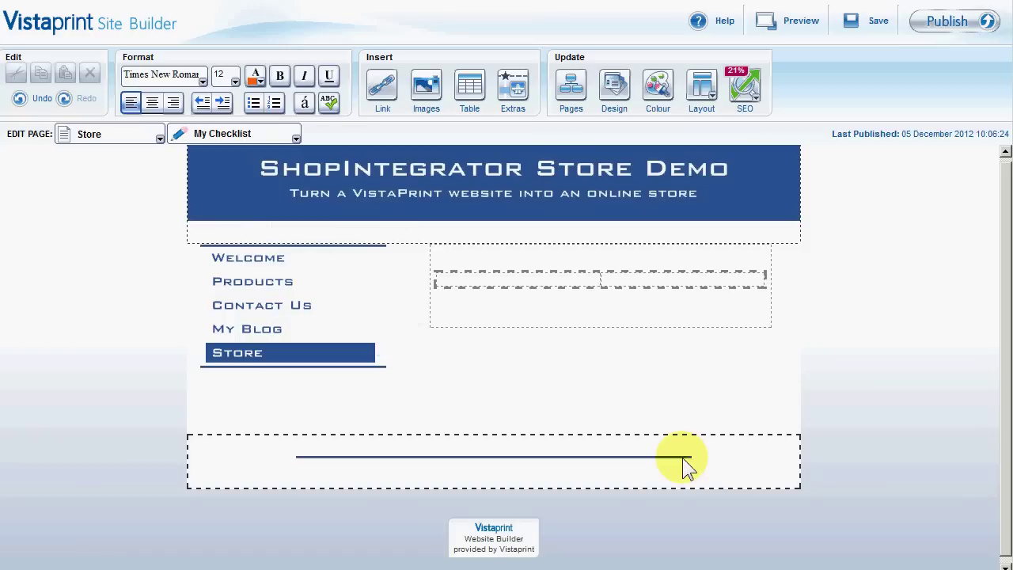
Insert the pink bracelet photo from My Vistaprint Images into the left cell and shrink it
{"action": "left_click", "coordinate": [513, 277]}
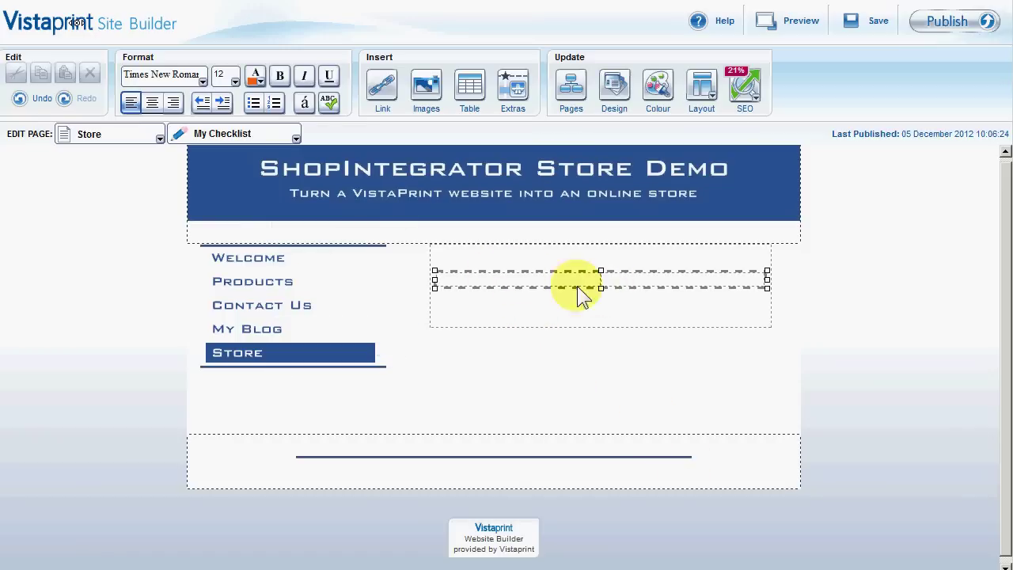
{"action": "left_click", "coordinate": [664, 277]}
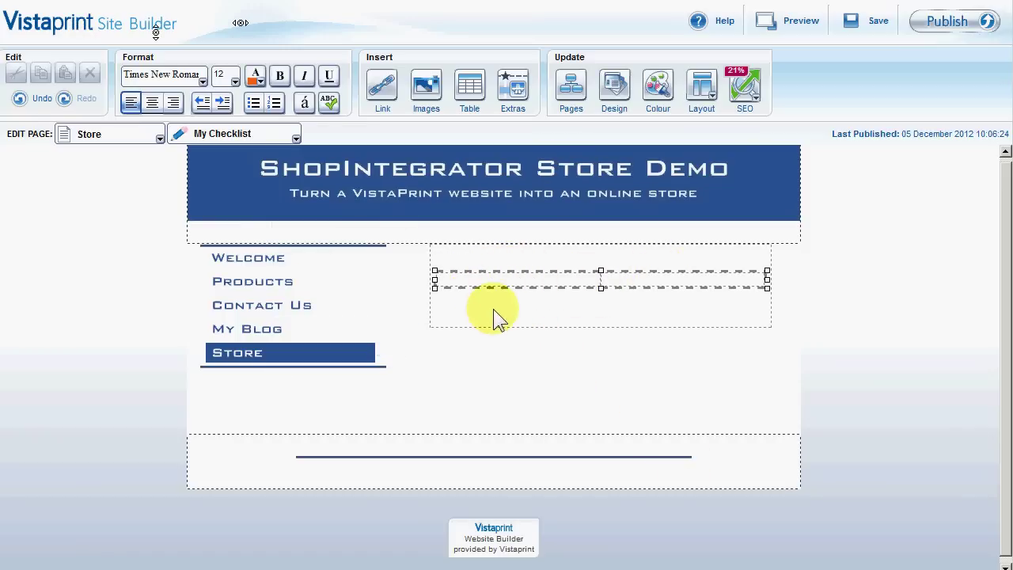
{"action": "left_click", "coordinate": [426, 110]}
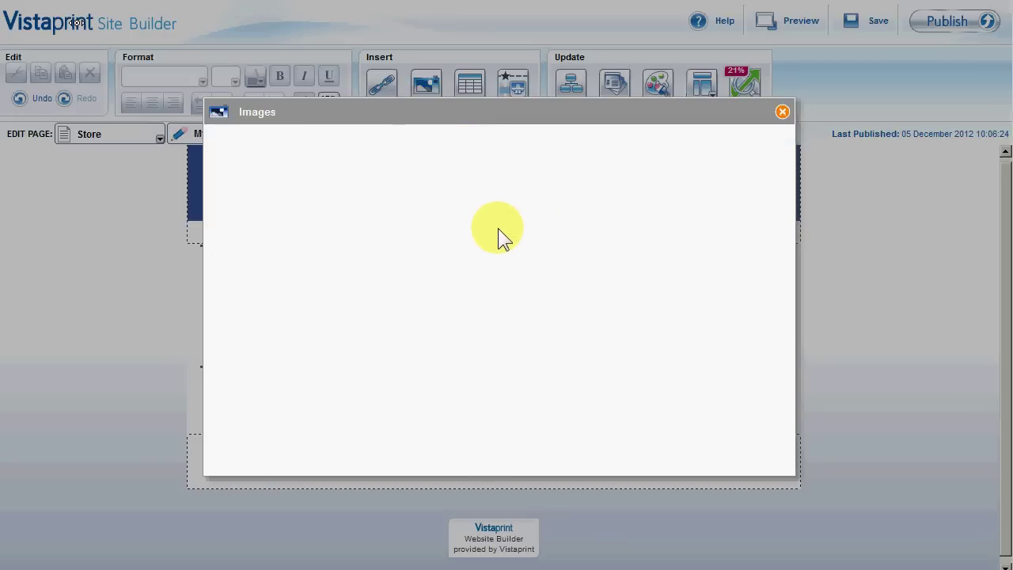
{"action": "left_click", "coordinate": [343, 162]}
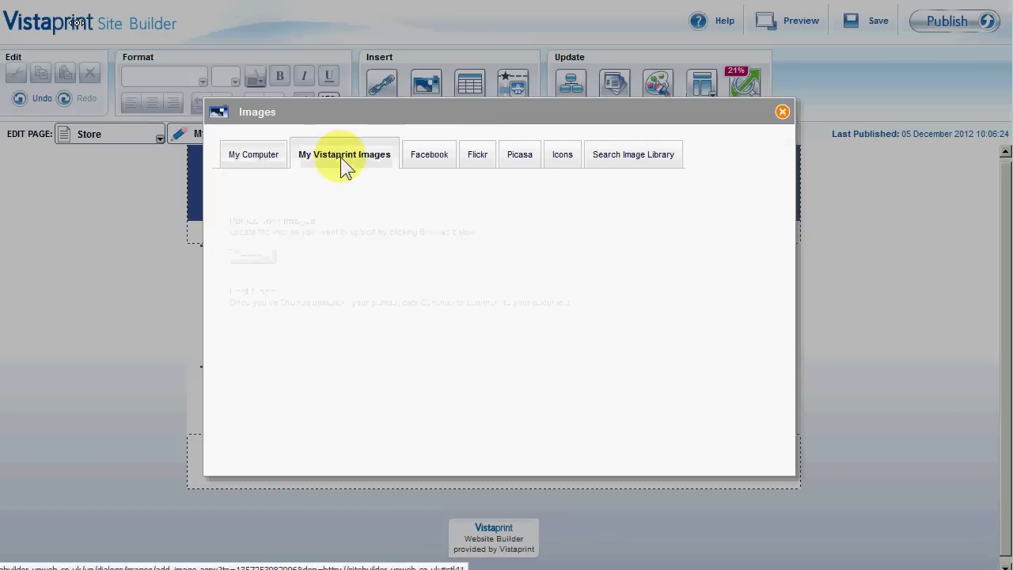
{"action": "left_click", "coordinate": [280, 268]}
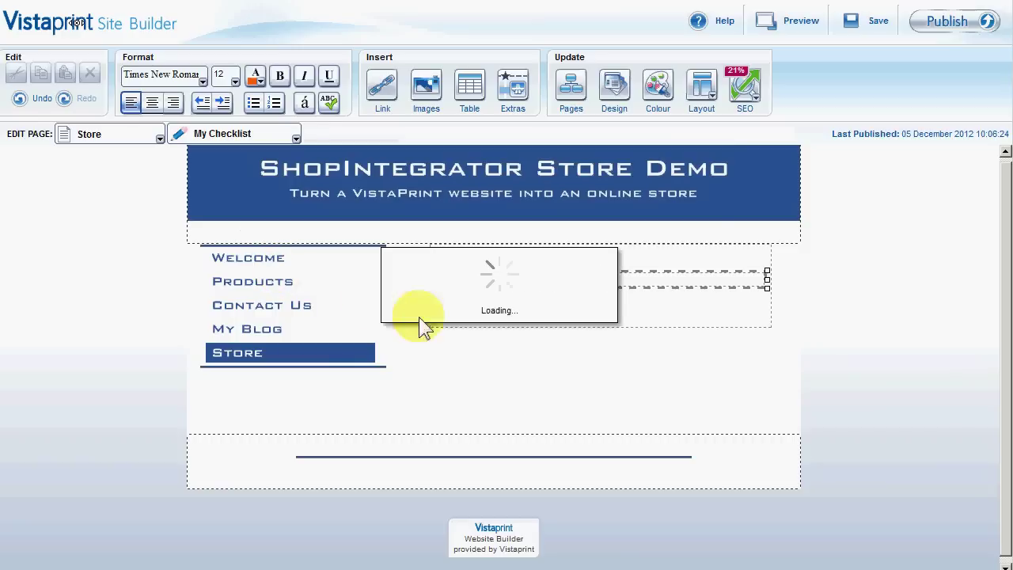
{"action": "left_click_drag", "start_coordinate": [634, 460], "coordinate": [591, 448]}
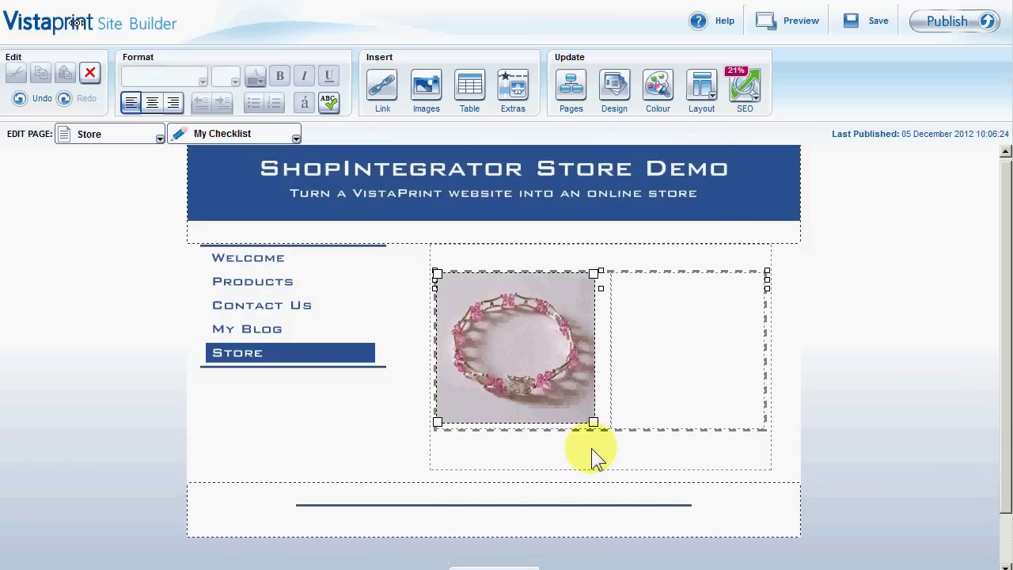
{"action": "mouse_move", "coordinate": [576, 416]}
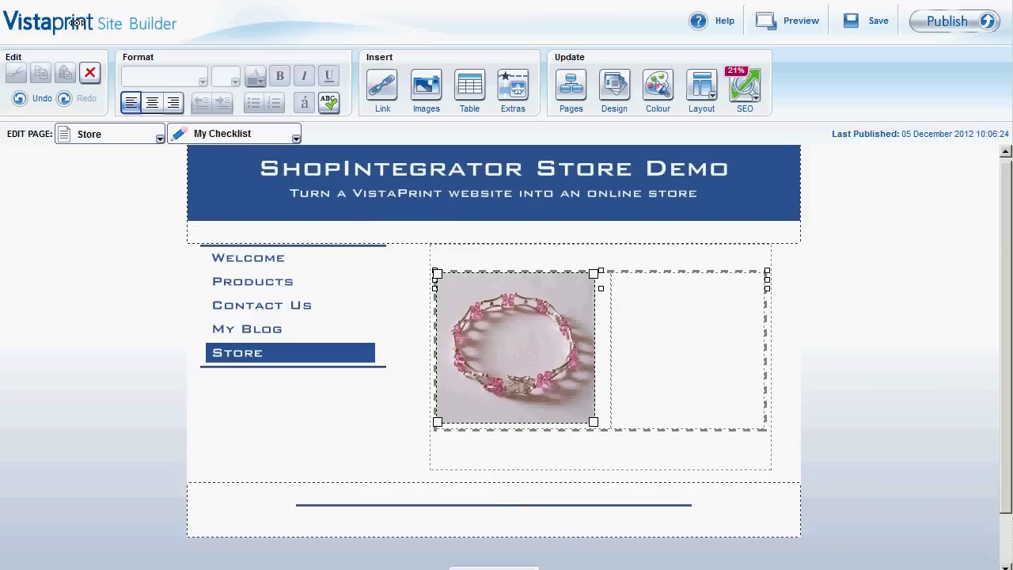
{"action": "mouse_move", "coordinate": [282, 2]}
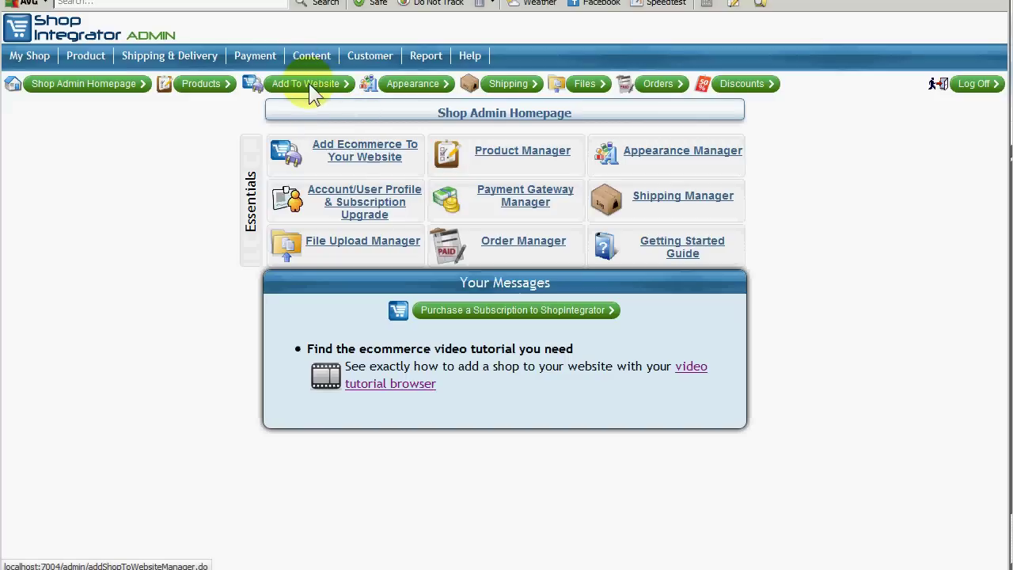
Open the Add Ecommerce To Your Website guide and choose Vistaprint as the website type
{"action": "left_click", "coordinate": [359, 152]}
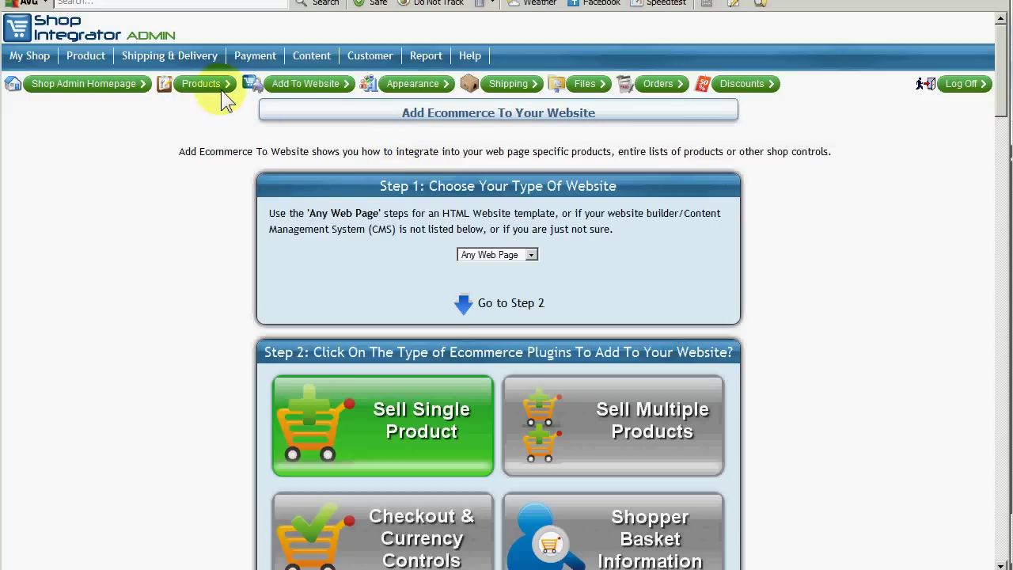
{"action": "scroll", "coordinate": [416, 197], "scroll_direction": "down", "scroll_amount": 2}
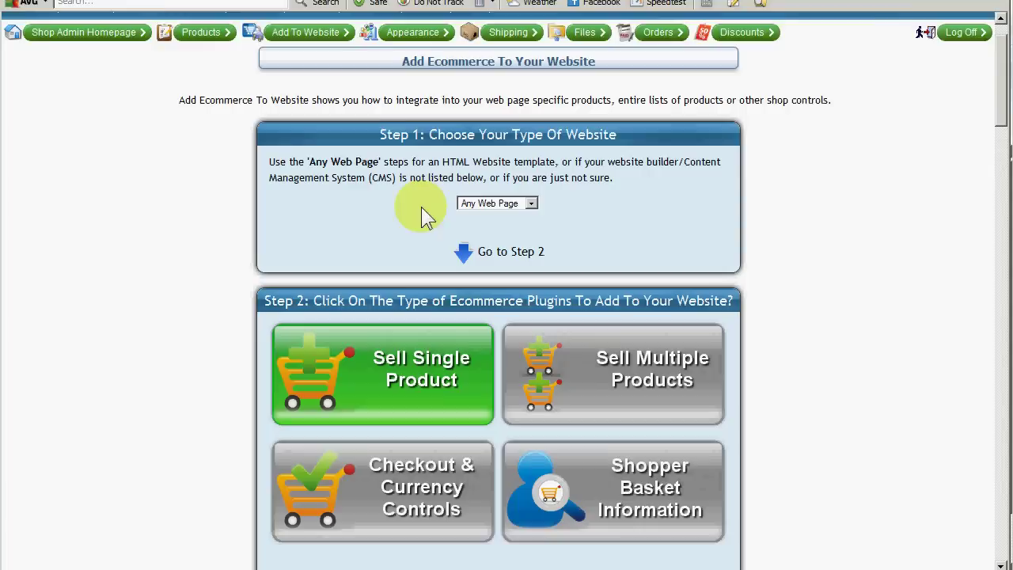
{"action": "left_click", "coordinate": [498, 165]}
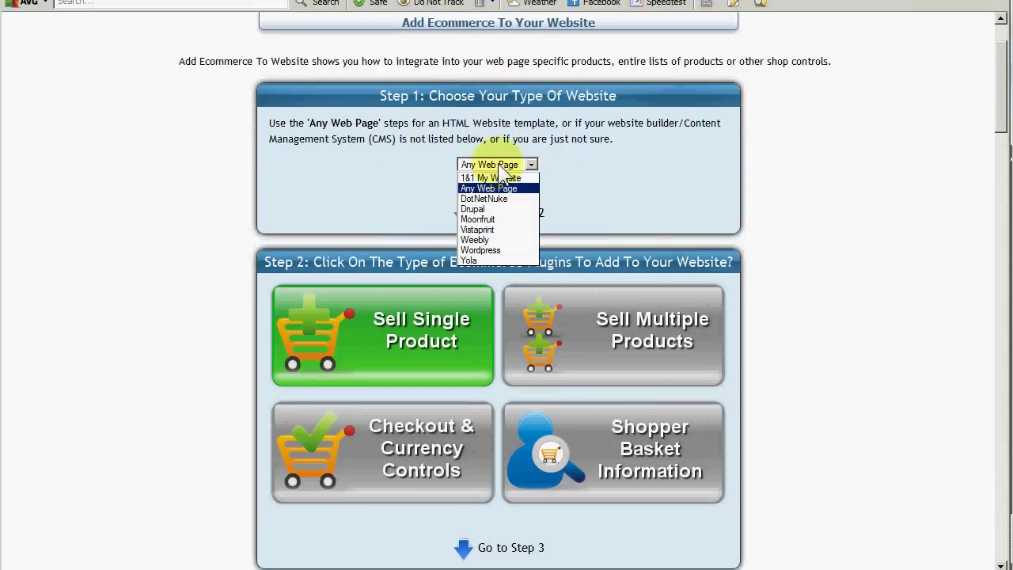
{"action": "left_click", "coordinate": [491, 229]}
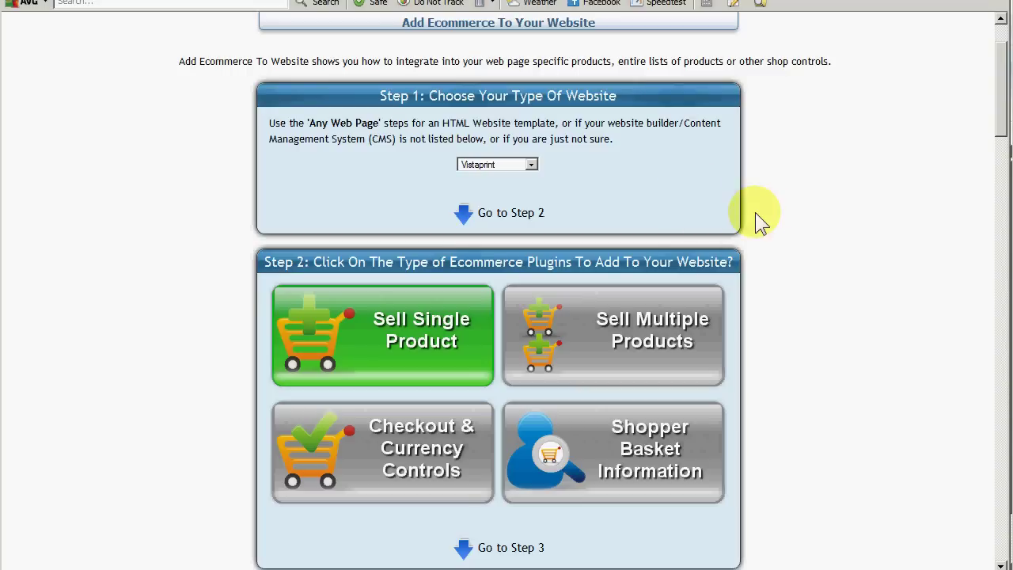
{"action": "scroll", "coordinate": [774, 213], "scroll_direction": "down", "scroll_amount": 4}
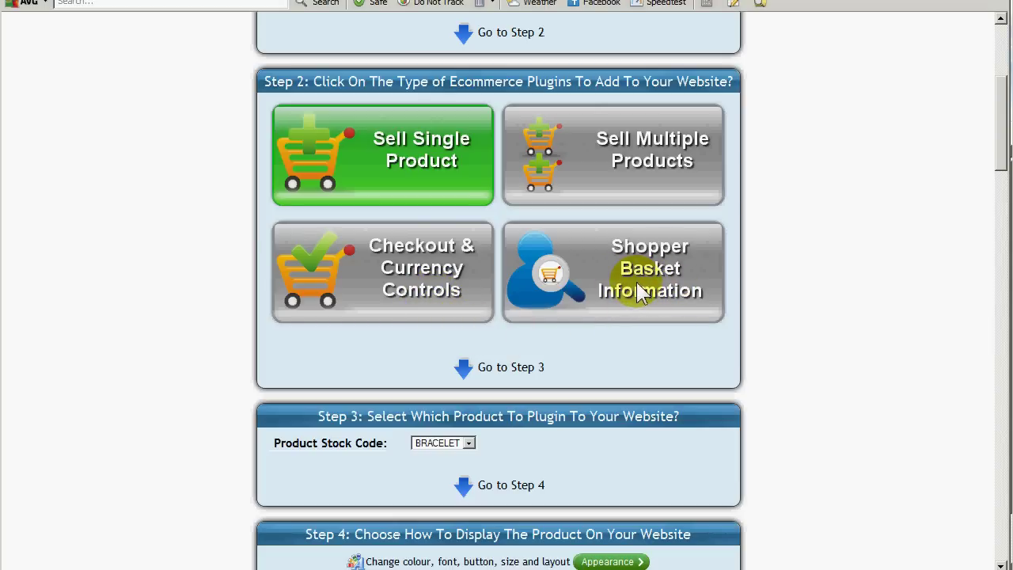
{"action": "scroll", "coordinate": [570, 325], "scroll_direction": "down", "scroll_amount": 4}
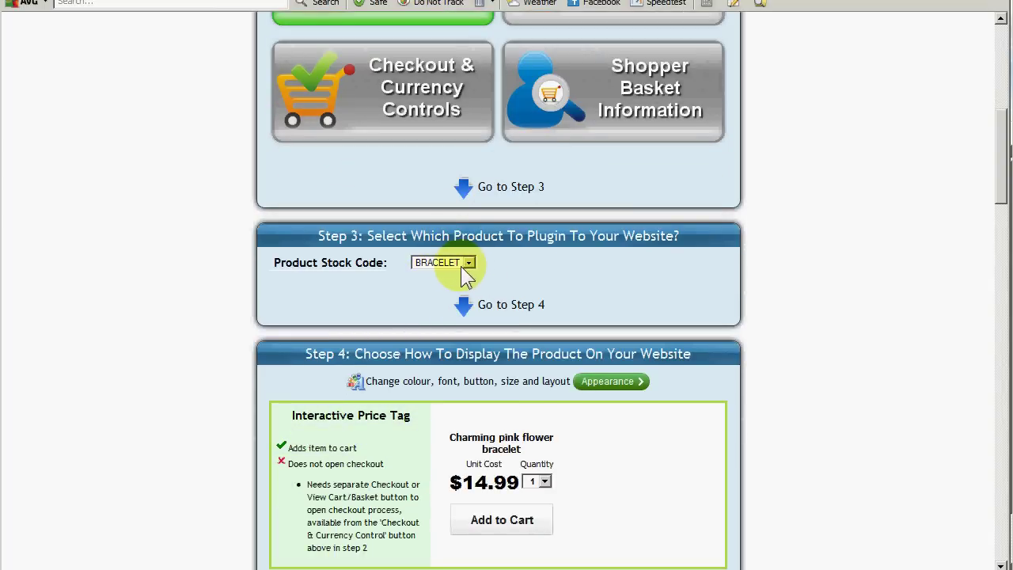
{"action": "scroll", "coordinate": [459, 265], "scroll_direction": "down", "scroll_amount": 6}
{"action": "scroll", "coordinate": [380, 222], "scroll_direction": "down", "scroll_amount": 2}
{"action": "scroll", "coordinate": [414, 198], "scroll_direction": "up", "scroll_amount": 2}
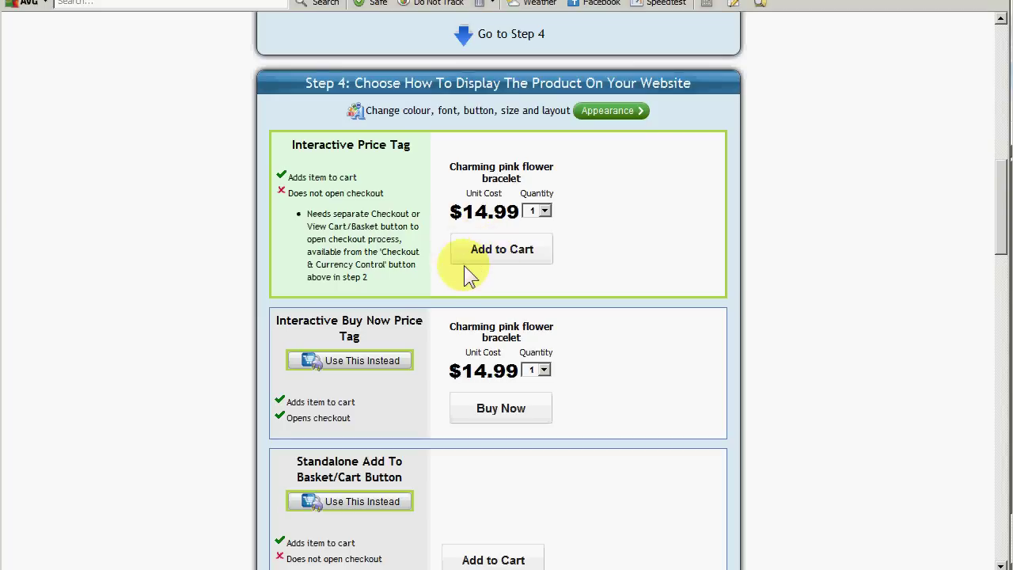
{"action": "scroll", "coordinate": [418, 214], "scroll_direction": "down", "scroll_amount": 4}
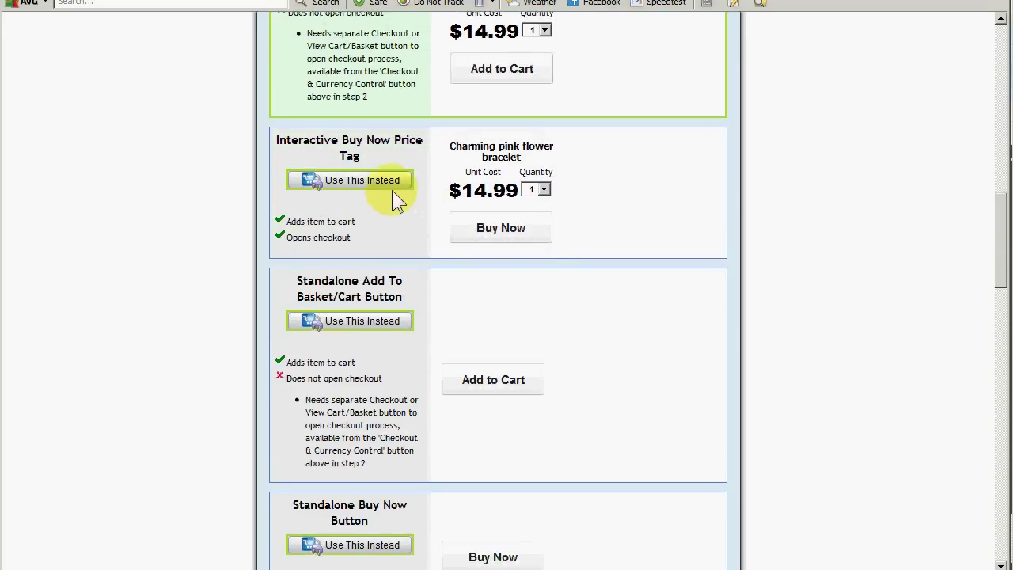
{"action": "left_click", "coordinate": [389, 181]}
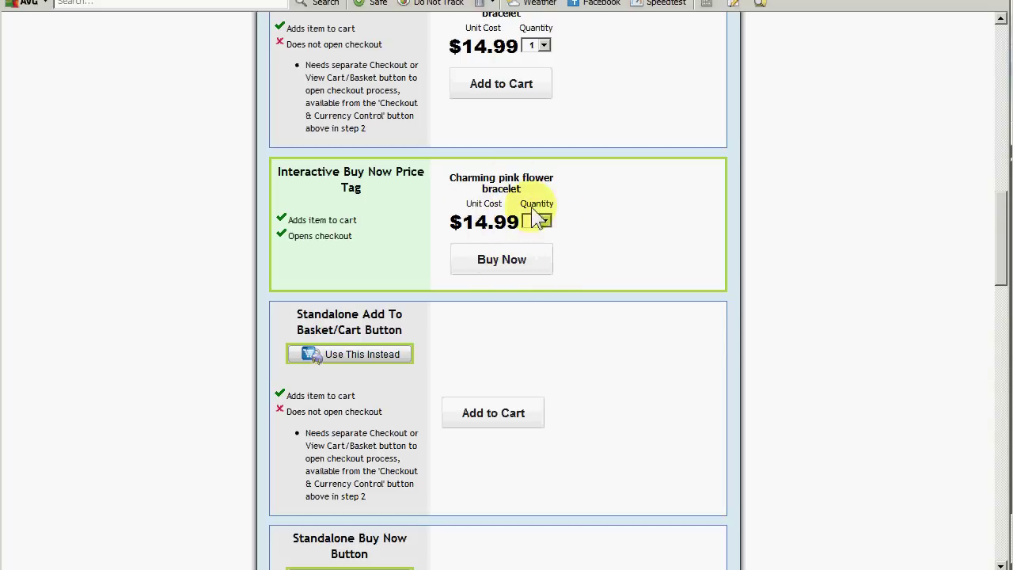
{"action": "scroll", "coordinate": [569, 233], "scroll_direction": "up", "scroll_amount": 3}
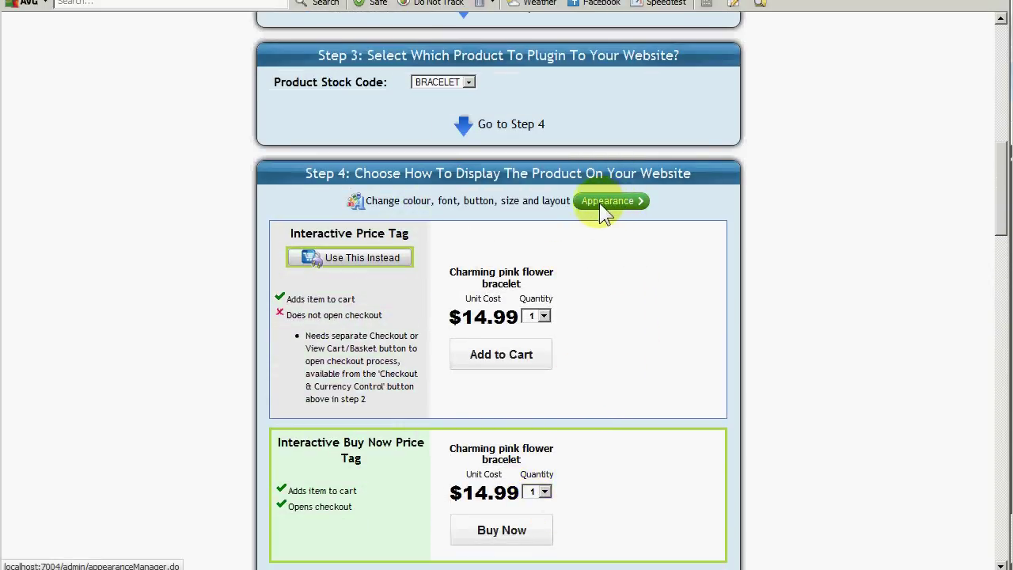
{"action": "scroll", "coordinate": [621, 301], "scroll_direction": "down", "scroll_amount": 10}
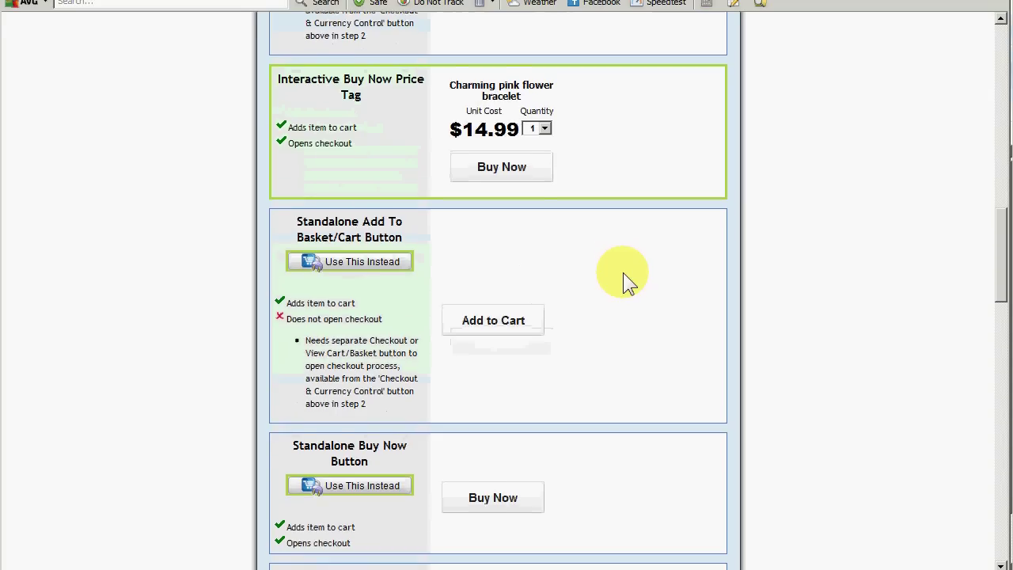
Copy the Step 5 Part (i) master shop script and return to Site Builder
{"action": "scroll", "coordinate": [622, 270], "scroll_direction": "down", "scroll_amount": 10}
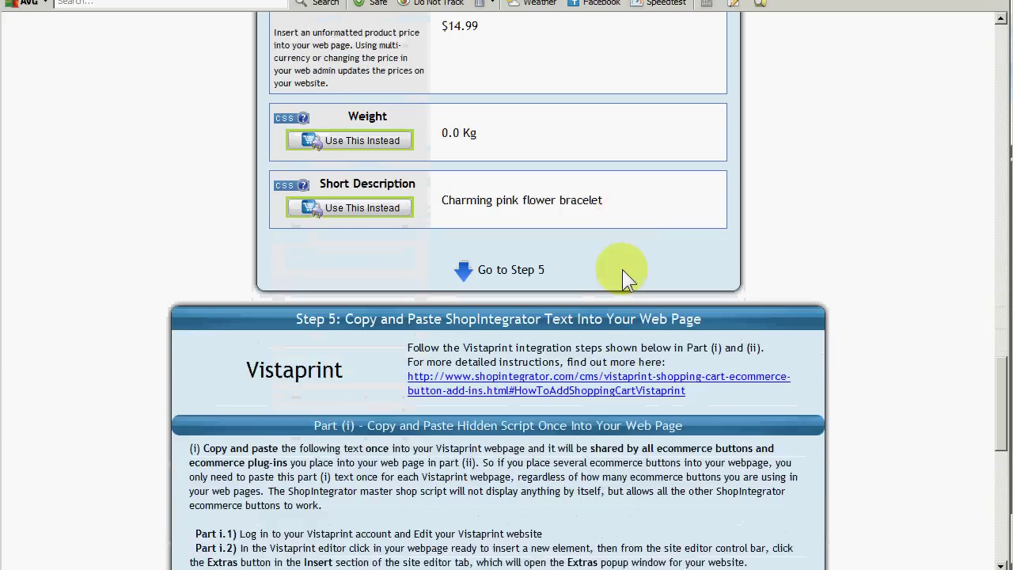
{"action": "scroll", "coordinate": [625, 278], "scroll_direction": "down", "scroll_amount": 2}
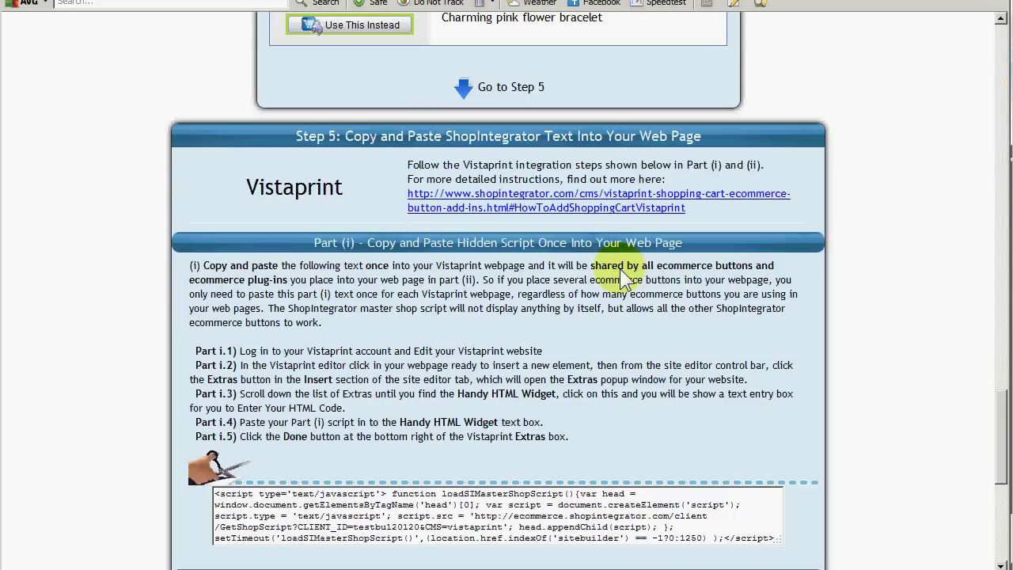
{"action": "scroll", "coordinate": [623, 278], "scroll_direction": "down", "scroll_amount": 4}
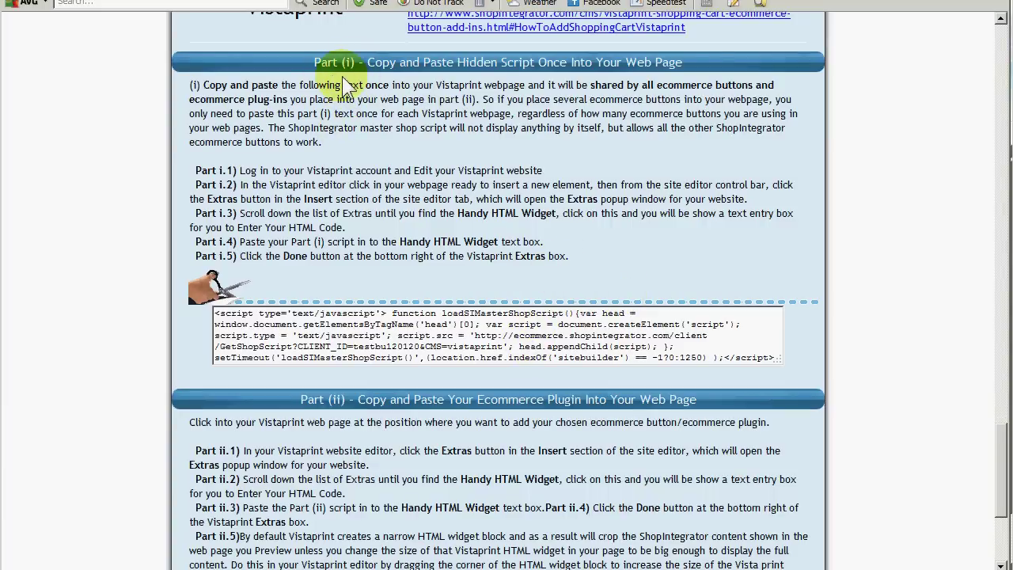
{"action": "left_click", "coordinate": [470, 356]}
{"action": "key", "text": "ctrl+c"}
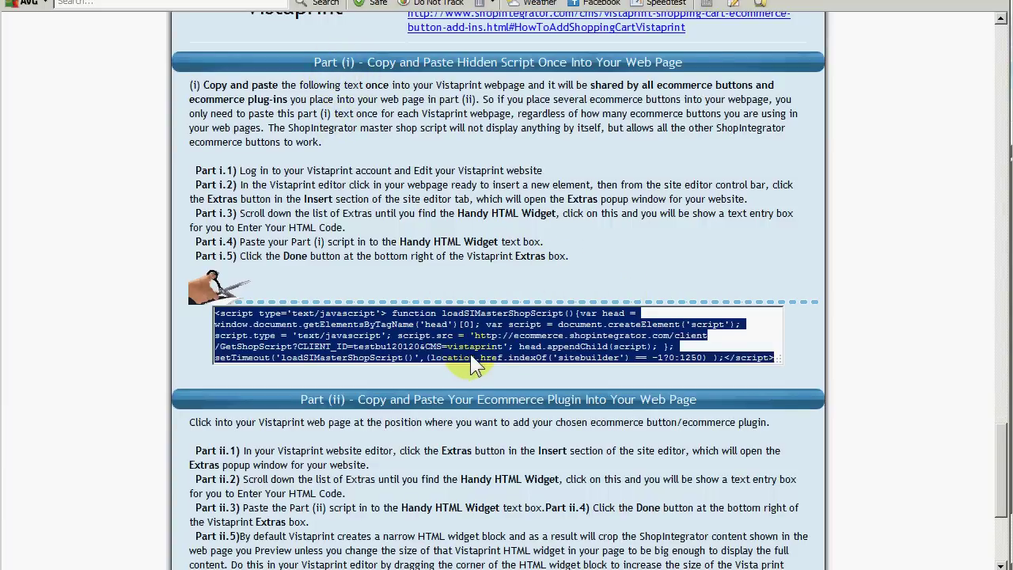
{"action": "key", "text": "alt+Tab"}
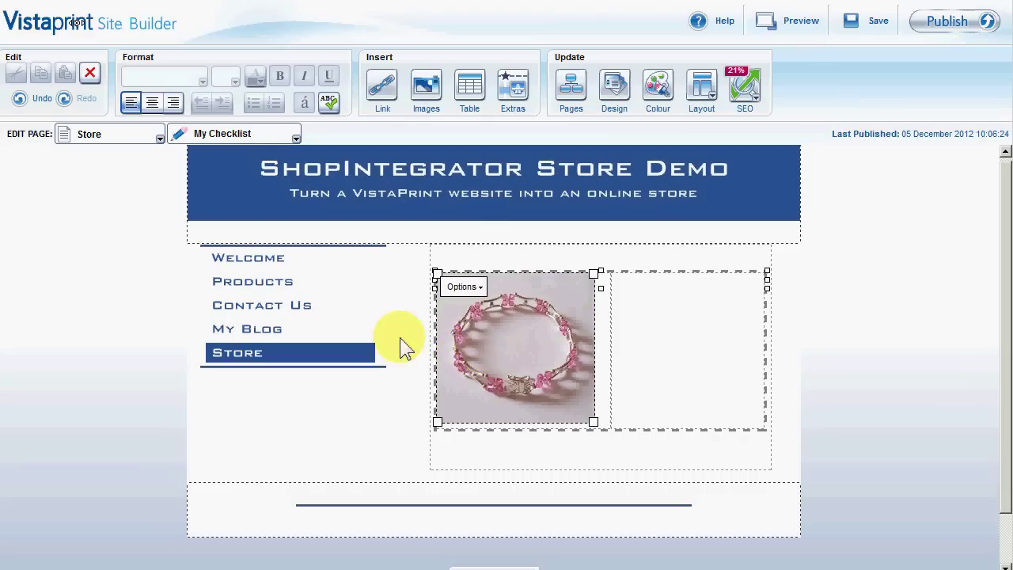
Paste the master shop script into a Handy HTML Widget below the bracelet image
{"action": "scroll", "coordinate": [451, 356], "scroll_direction": "down", "scroll_amount": 1}
{"action": "left_click", "coordinate": [467, 406]}
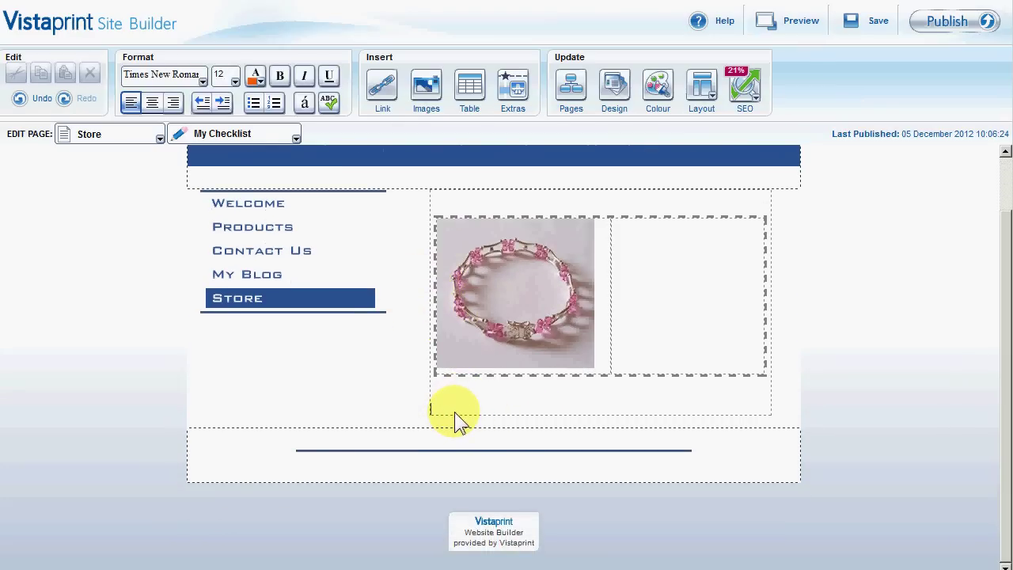
{"action": "mouse_move", "coordinate": [555, 352]}
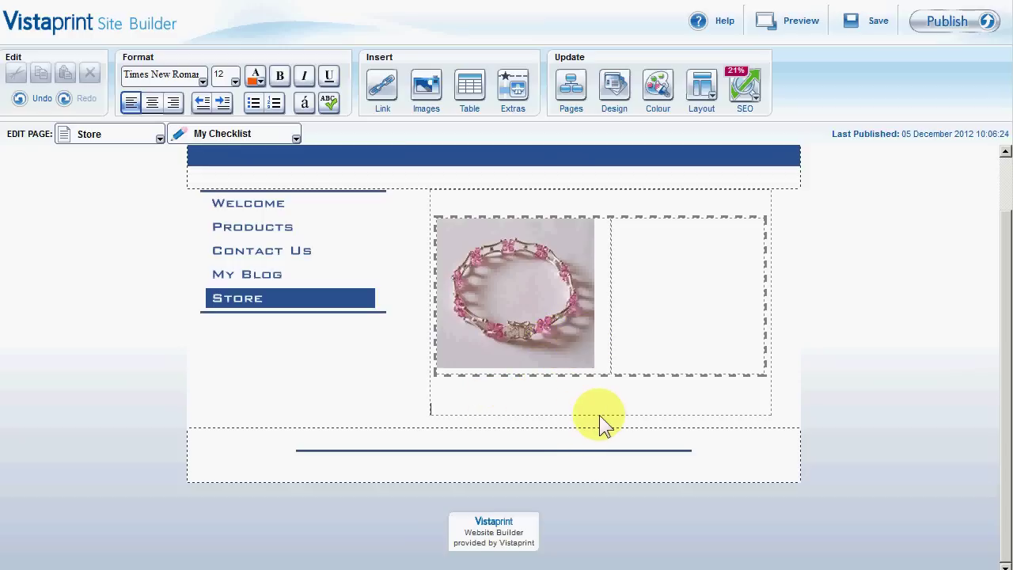
{"action": "left_click", "coordinate": [513, 89]}
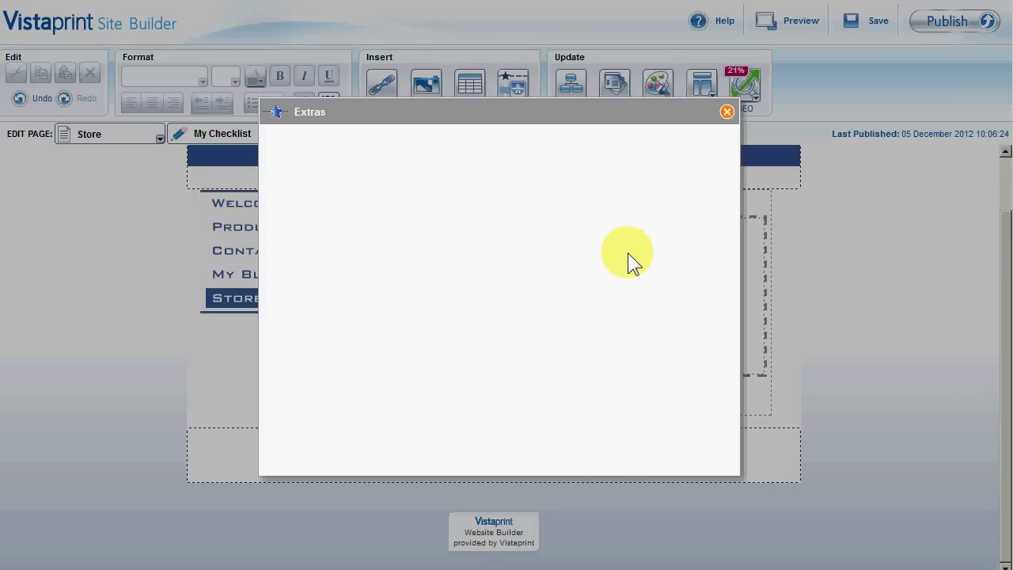
{"action": "left_click_drag", "start_coordinate": [724, 188], "coordinate": [740, 288]}
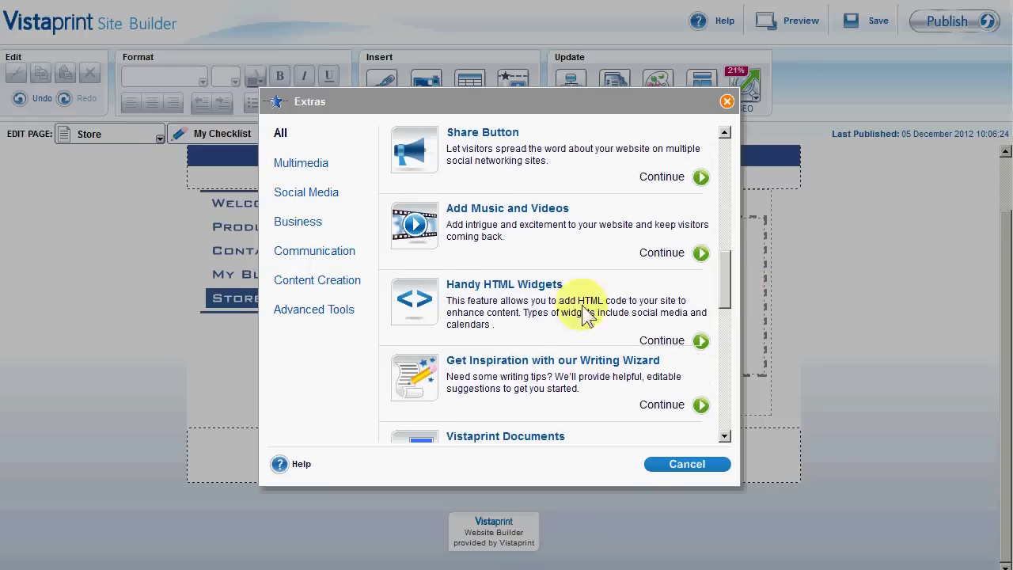
{"action": "left_click", "coordinate": [511, 307]}
{"action": "key", "text": "ctrl+v"}
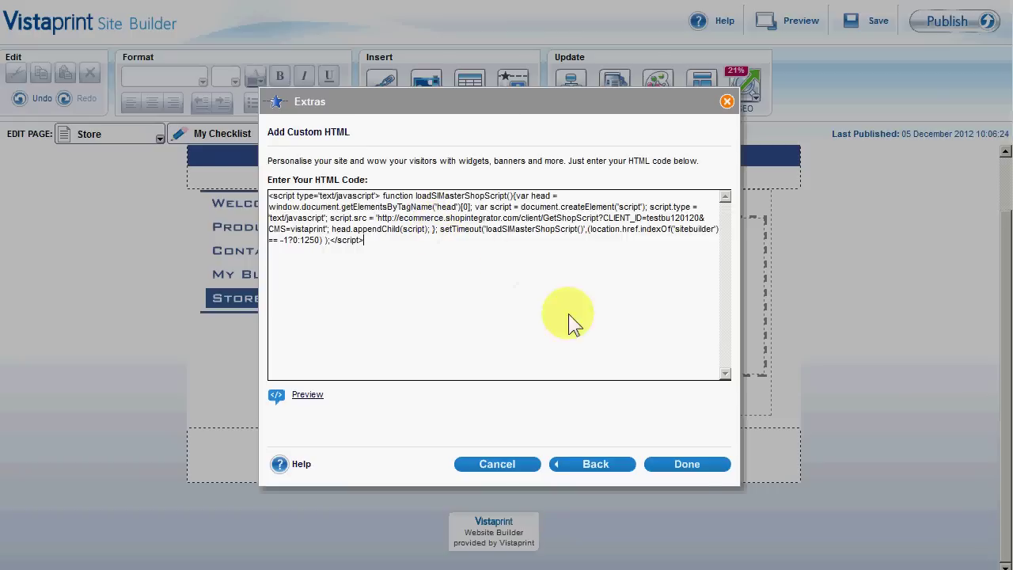
{"action": "left_click", "coordinate": [699, 466]}
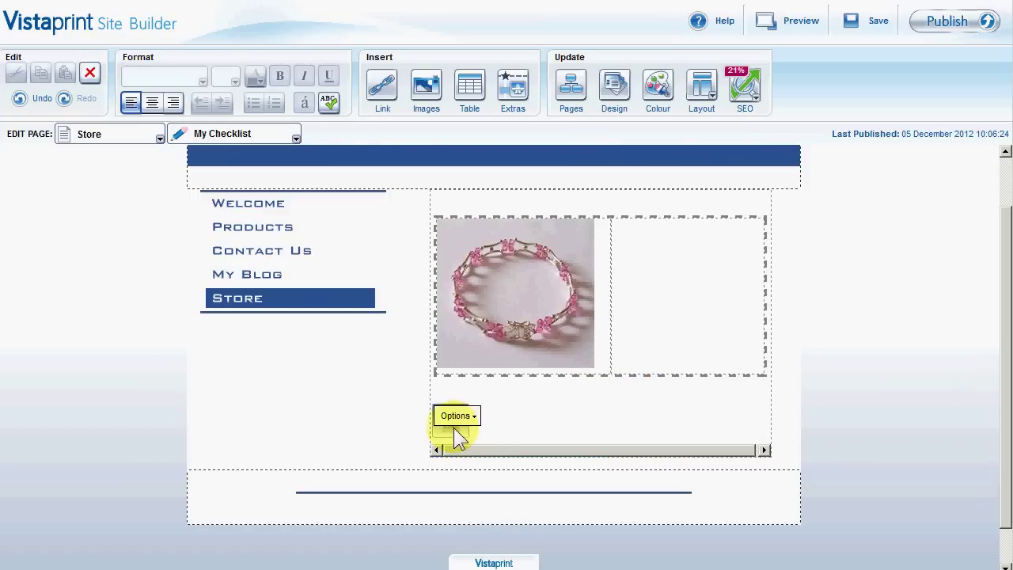
{"action": "left_click", "coordinate": [458, 432]}
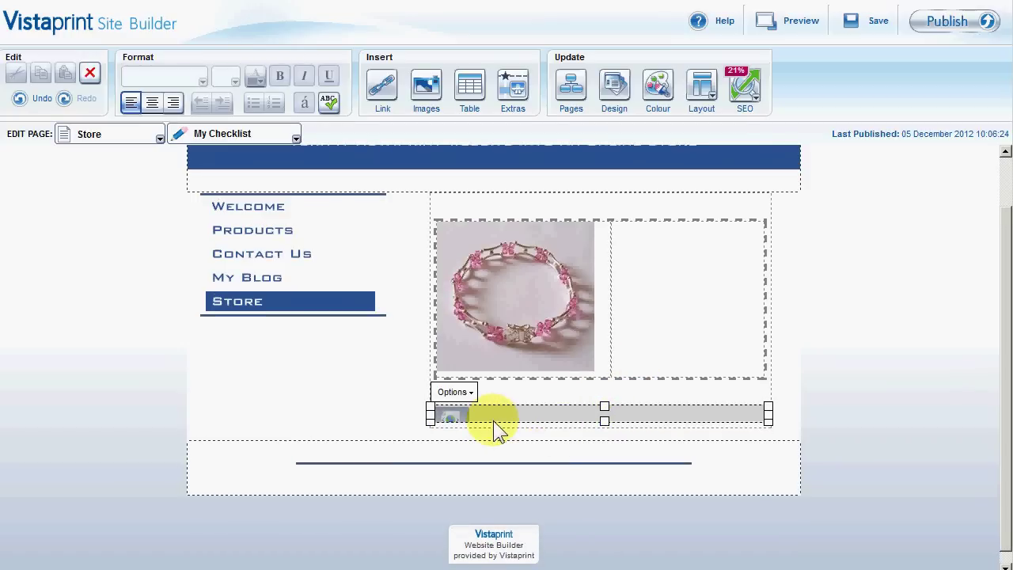
{"action": "left_click", "coordinate": [513, 396]}
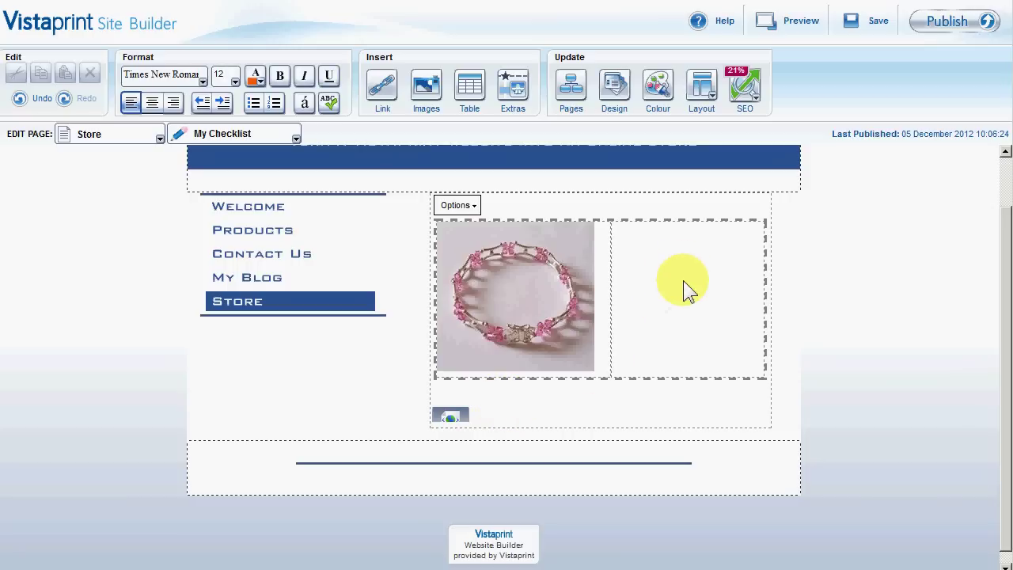
Copy the Part (ii) BRACELET Buy Now span code for the cell beside the image
{"action": "left_click", "coordinate": [627, 239]}
{"action": "key", "text": "alt+Tab"}
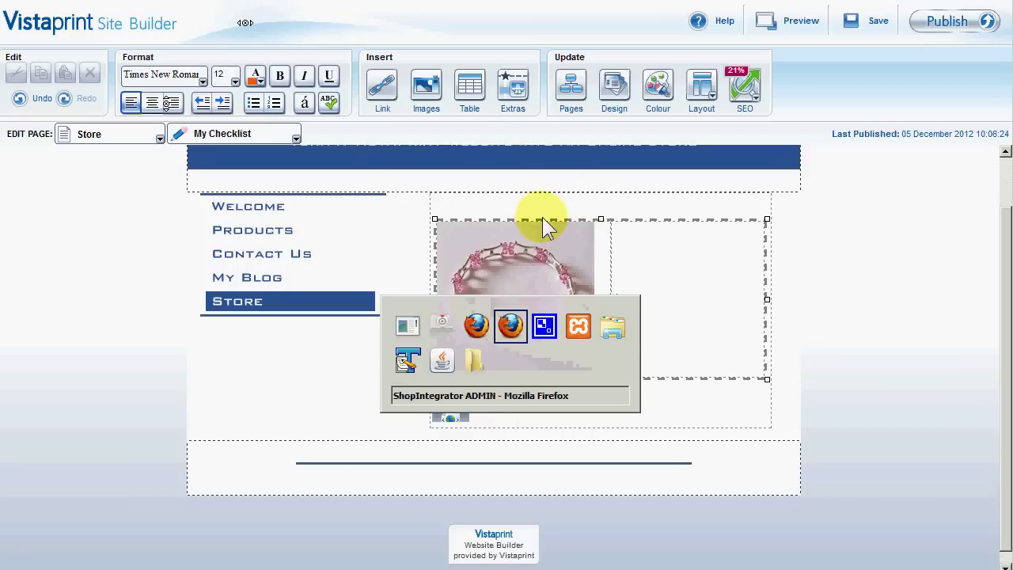
{"action": "scroll", "coordinate": [535, 250], "scroll_direction": "down", "scroll_amount": 5}
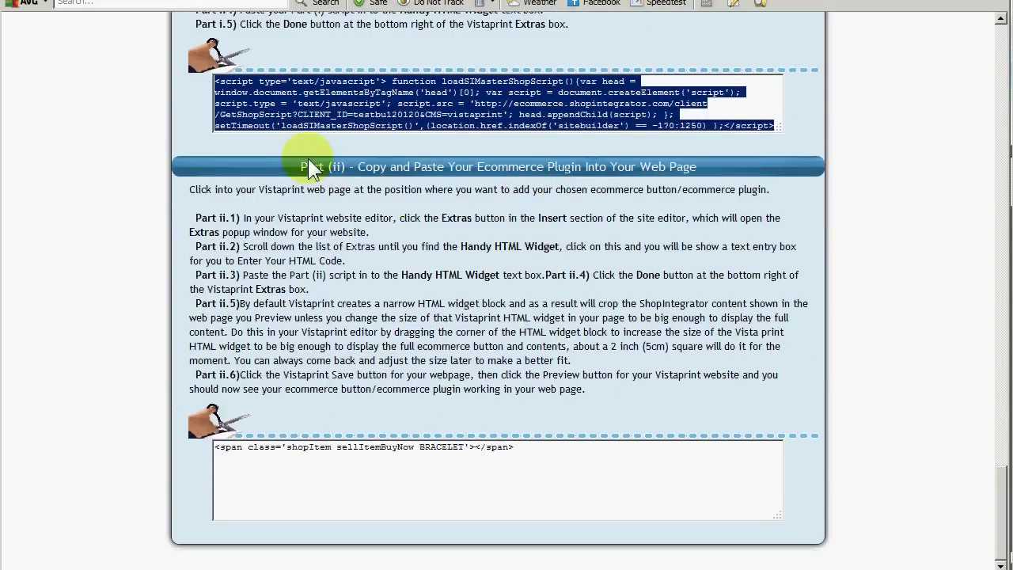
{"action": "left_click", "coordinate": [552, 451]}
{"action": "key", "text": "ctrl+c"}
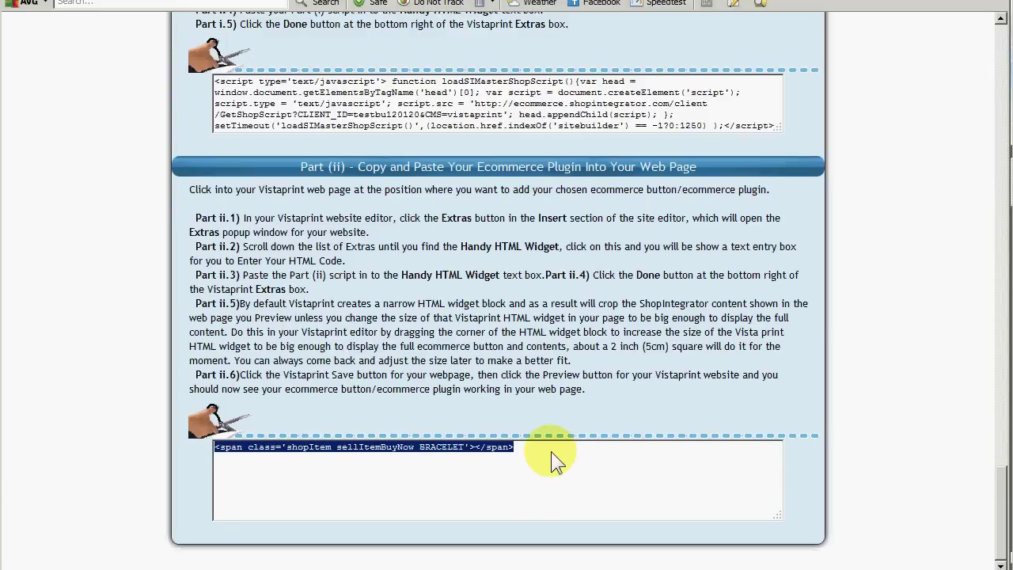
{"action": "key", "text": "alt+Tab"}
Paste the Buy Now span code into a new Handy HTML Widget beside the bracelet
{"action": "left_click", "coordinate": [513, 89]}
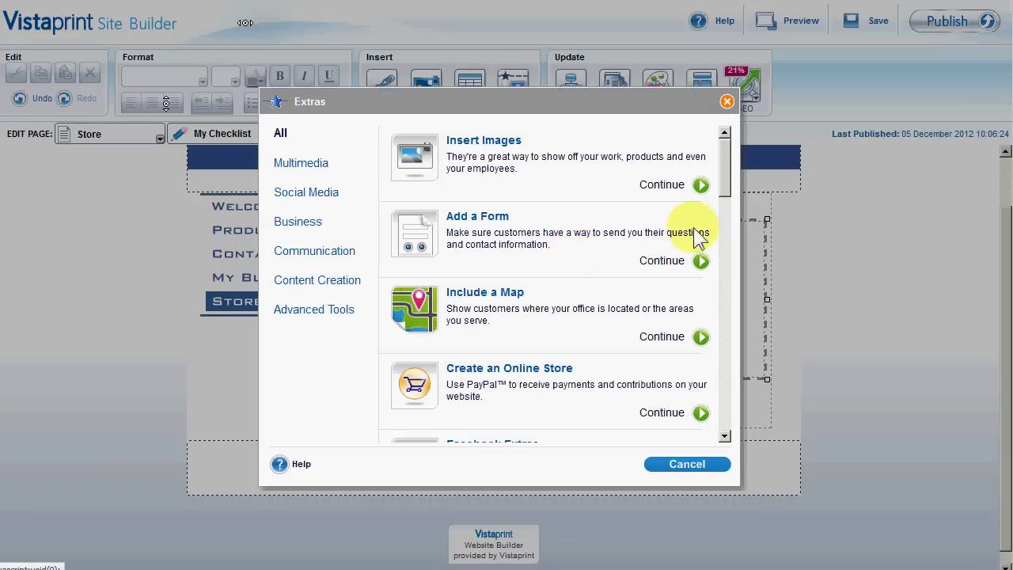
{"action": "left_click_drag", "start_coordinate": [728, 181], "coordinate": [748, 277]}
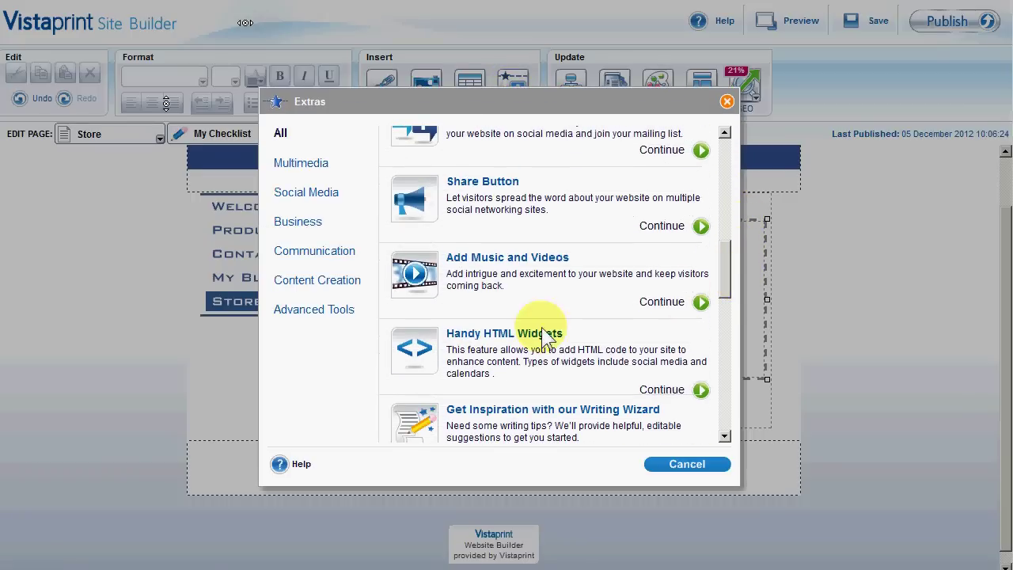
{"action": "left_click", "coordinate": [497, 342]}
{"action": "left_click", "coordinate": [432, 254]}
{"action": "key", "text": "ctrl+v"}
{"action": "left_click", "coordinate": [678, 465]}
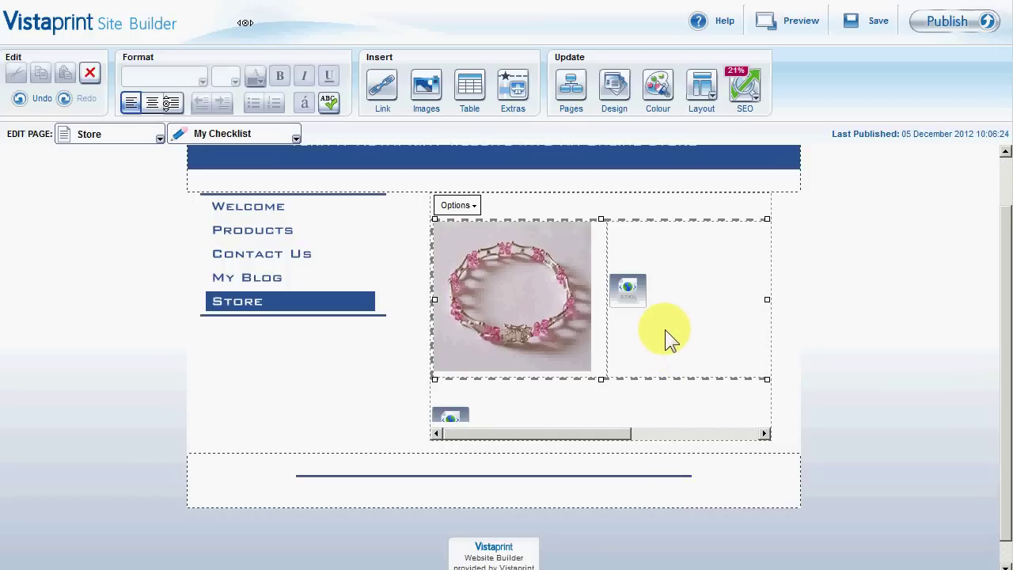
Save the website, acknowledge the confirmation, and preview the Store page
{"action": "left_click", "coordinate": [640, 286]}
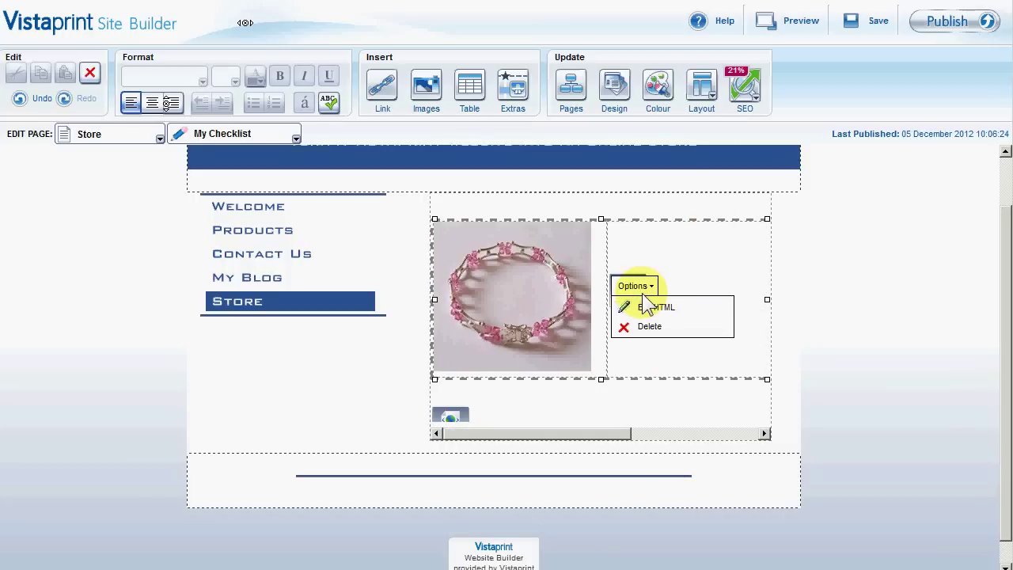
{"action": "left_click", "coordinate": [700, 234]}
{"action": "left_click", "coordinate": [637, 317]}
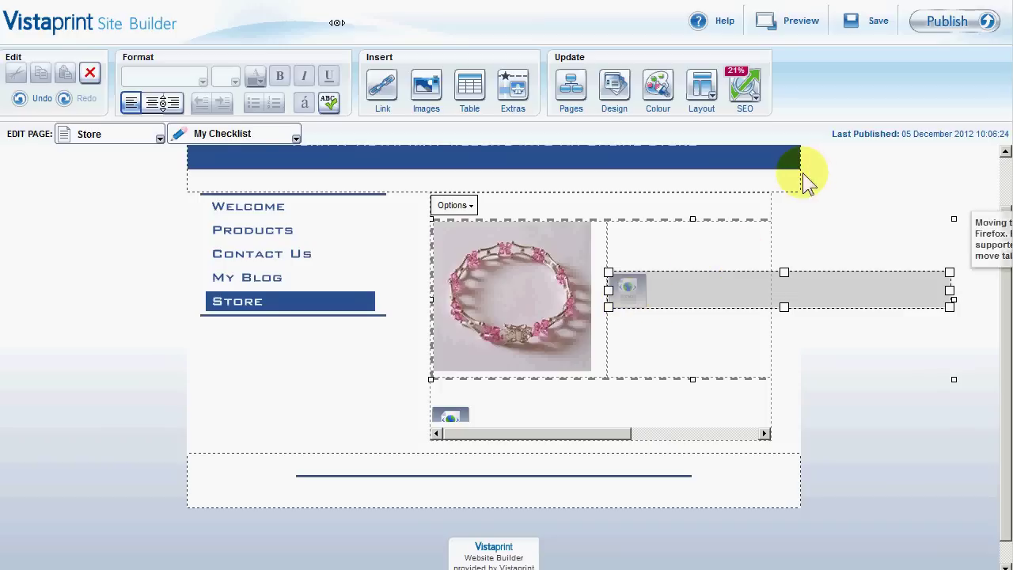
{"action": "left_click", "coordinate": [879, 24]}
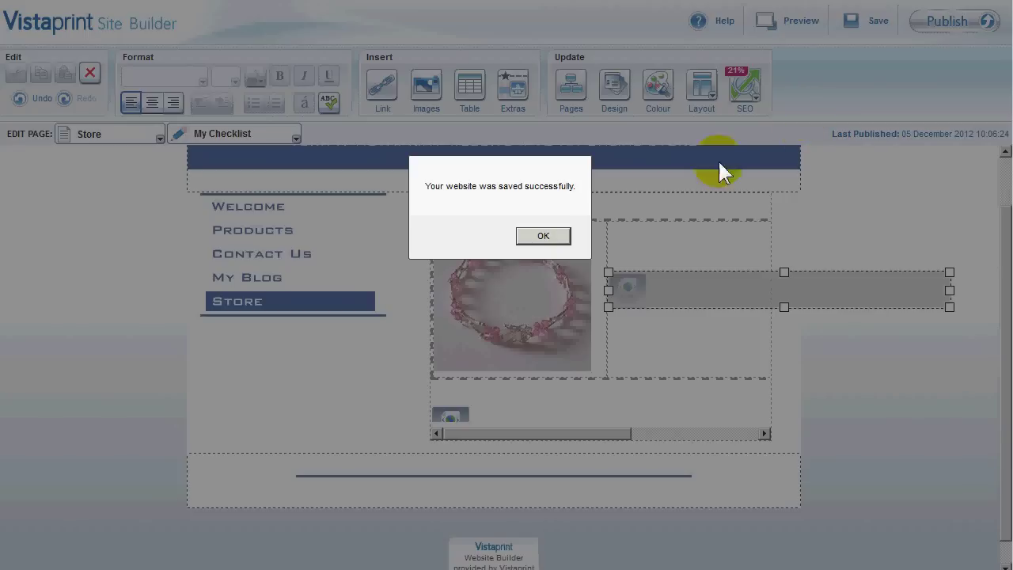
{"action": "left_click", "coordinate": [554, 241]}
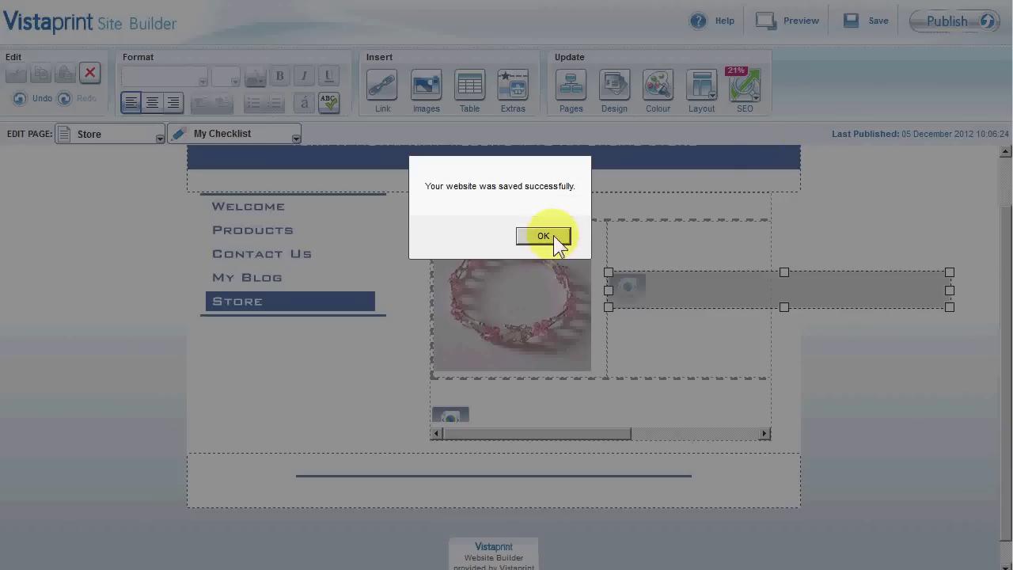
{"action": "left_click", "coordinate": [801, 21]}
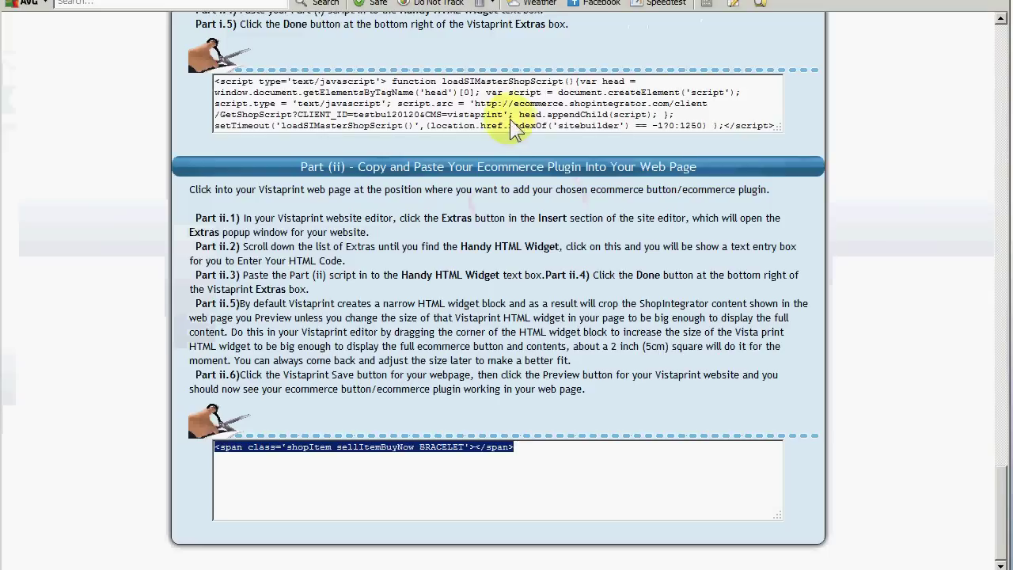
{"action": "scroll", "coordinate": [515, 120], "scroll_direction": "up", "scroll_amount": 12}
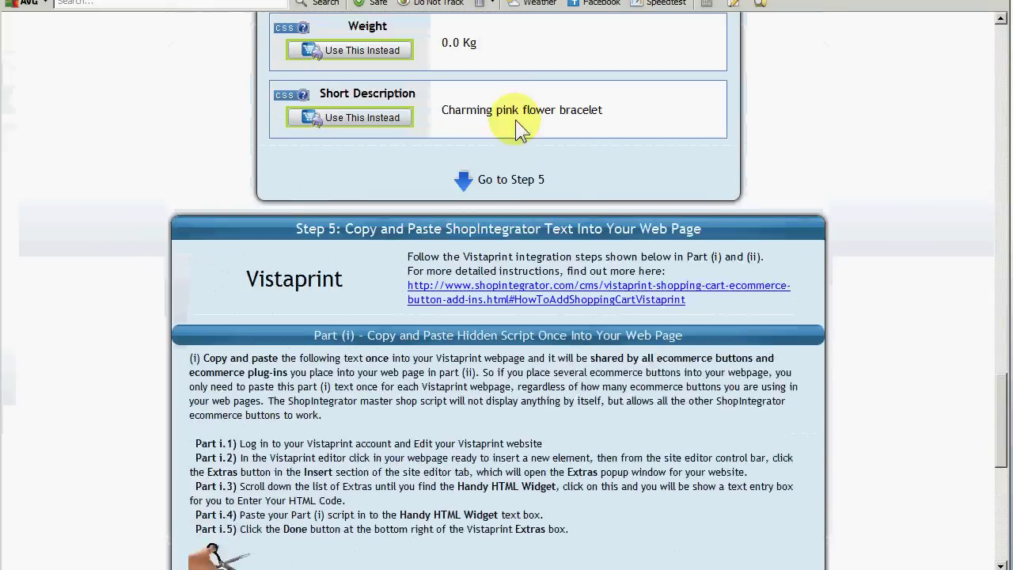
{"action": "scroll", "coordinate": [565, 162], "scroll_direction": "up", "scroll_amount": 6}
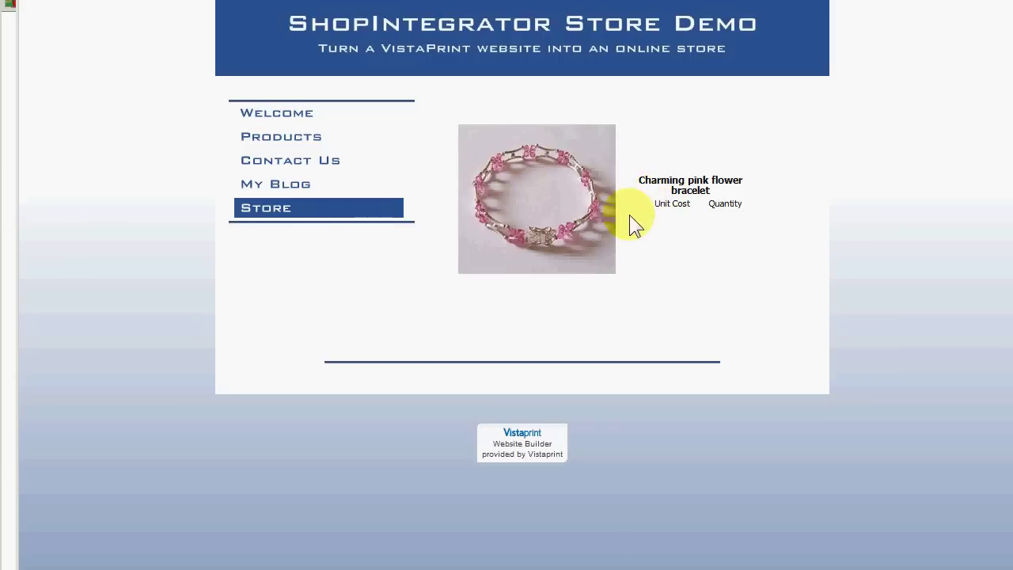
{"action": "mouse_move", "coordinate": [977, 3]}
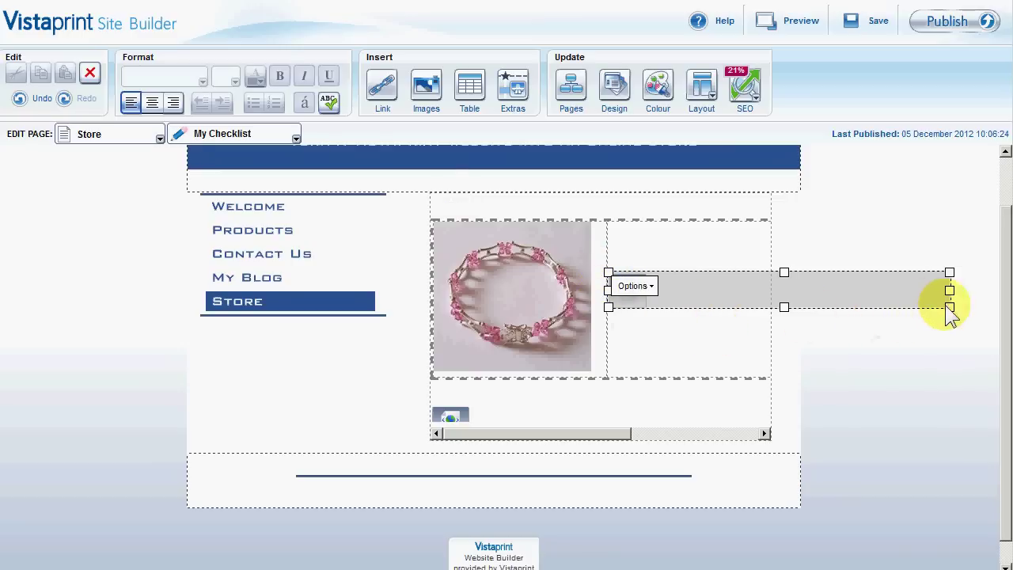
Resize the Buy Now widget to fit its cell and save the website
{"action": "left_click_drag", "start_coordinate": [950, 307], "coordinate": [742, 392]}
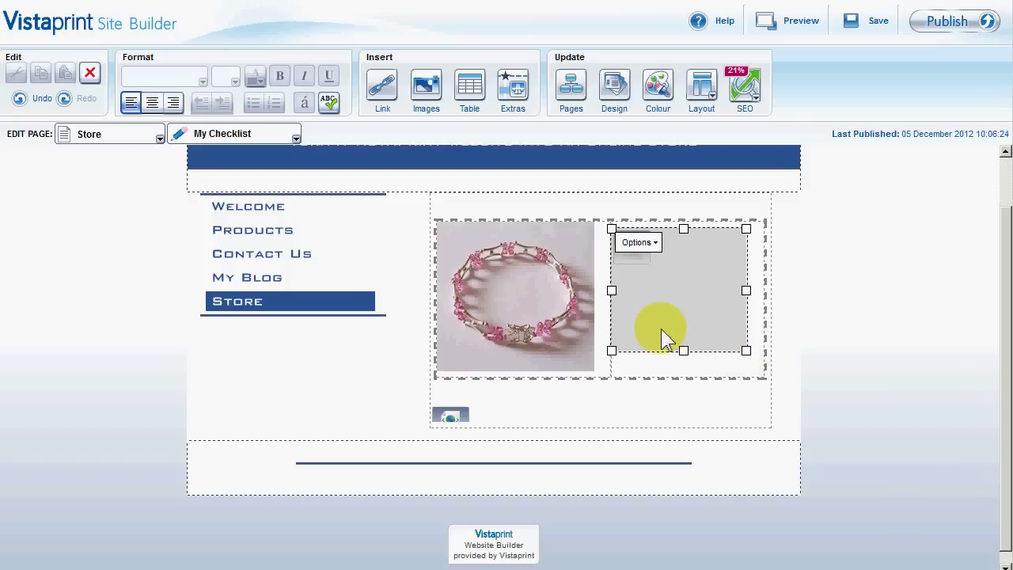
{"action": "left_click", "coordinate": [893, 19]}
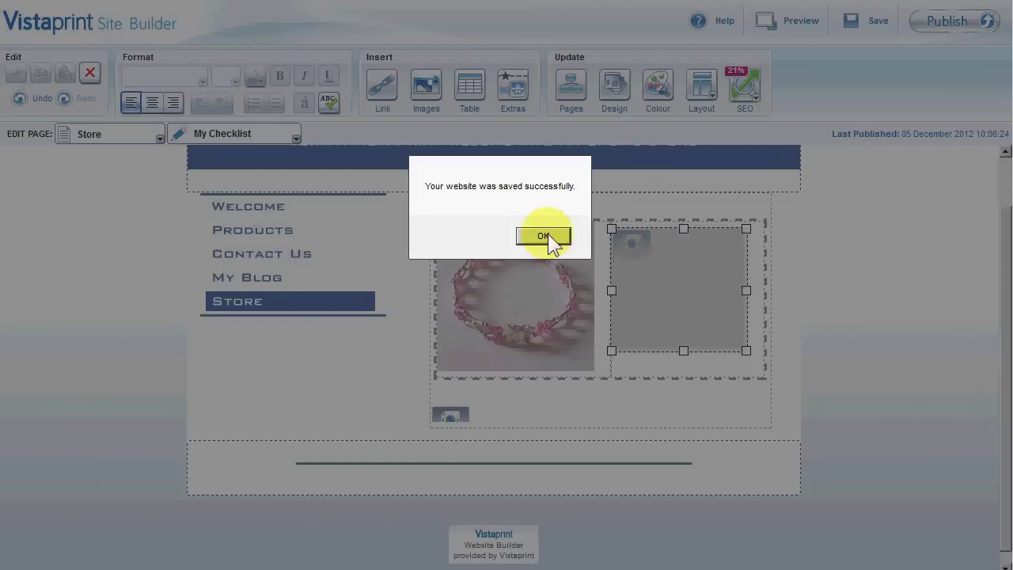
{"action": "left_click", "coordinate": [543, 236]}
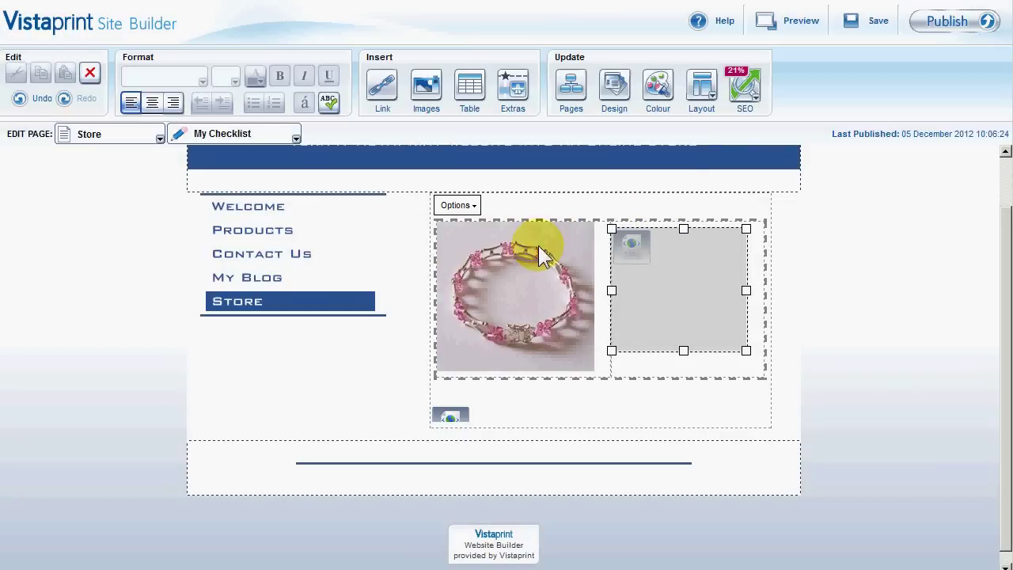
{"action": "left_click", "coordinate": [801, 21]}
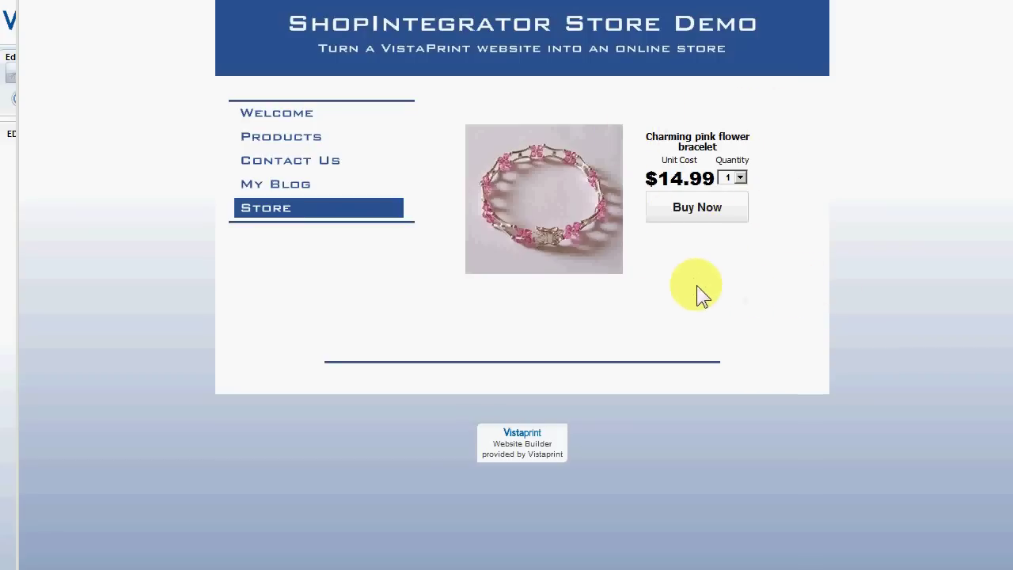
{"action": "left_click", "coordinate": [701, 213]}
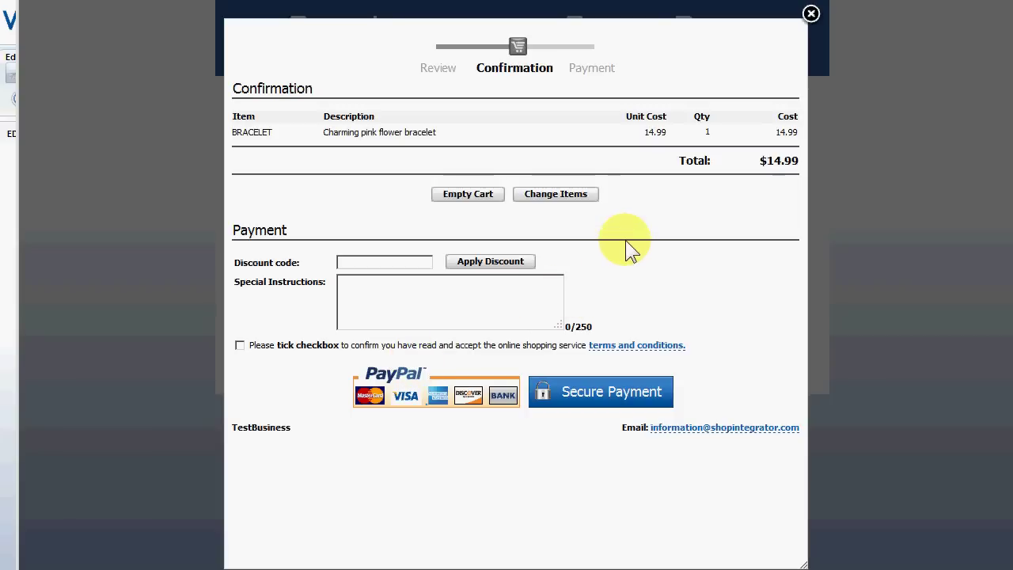
{"action": "left_click", "coordinate": [812, 14]}
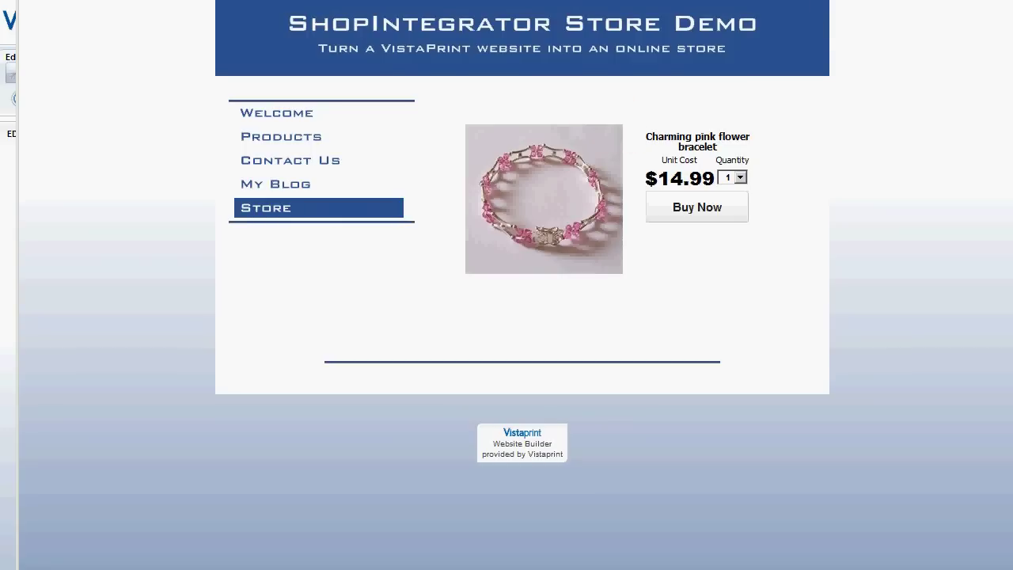
{"action": "key", "text": "alt+F4"}
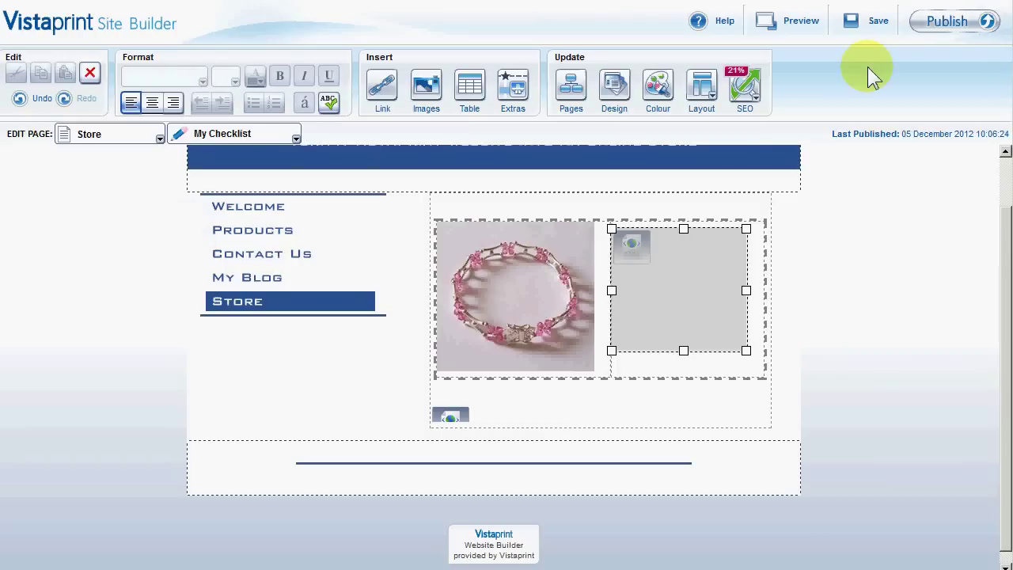
Insert a blank line above the bracelet table to push it down
{"action": "left_click", "coordinate": [475, 201]}
{"action": "key", "text": "Return"}
{"action": "key", "text": "Return"}
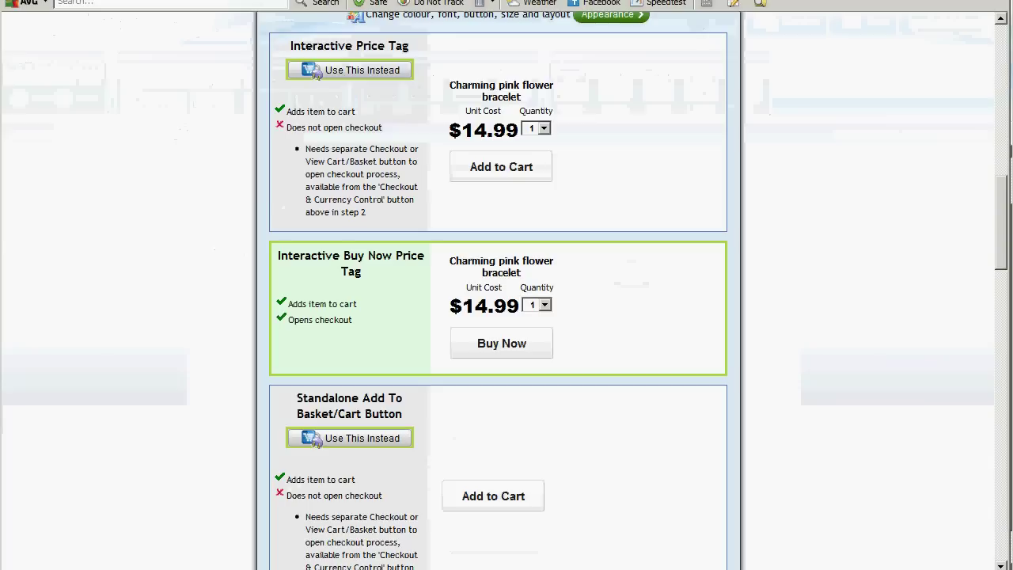
Open Checkout & Currency Controls and copy the View Basket/Cart Button span code from Part (ii)
{"action": "scroll", "coordinate": [463, 155], "scroll_direction": "up", "scroll_amount": 9}
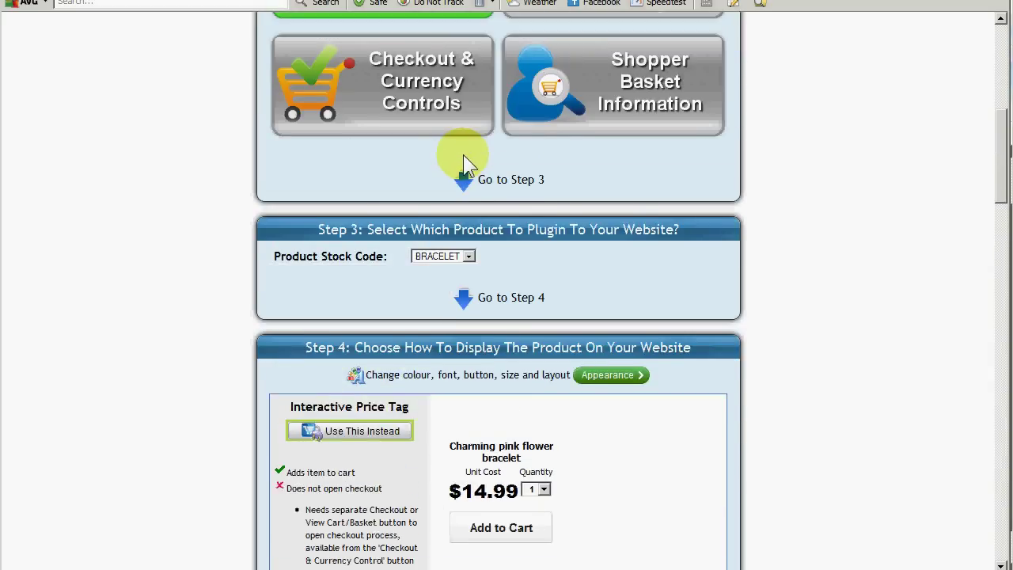
{"action": "scroll", "coordinate": [463, 155], "scroll_direction": "up", "scroll_amount": 1}
{"action": "scroll", "coordinate": [375, 175], "scroll_direction": "down", "scroll_amount": 1}
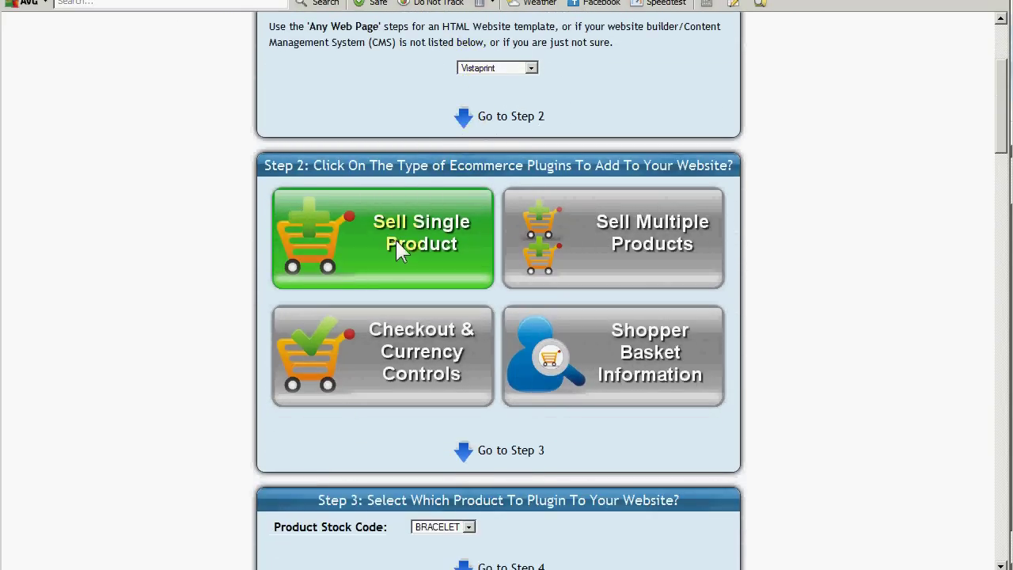
{"action": "left_click", "coordinate": [396, 367]}
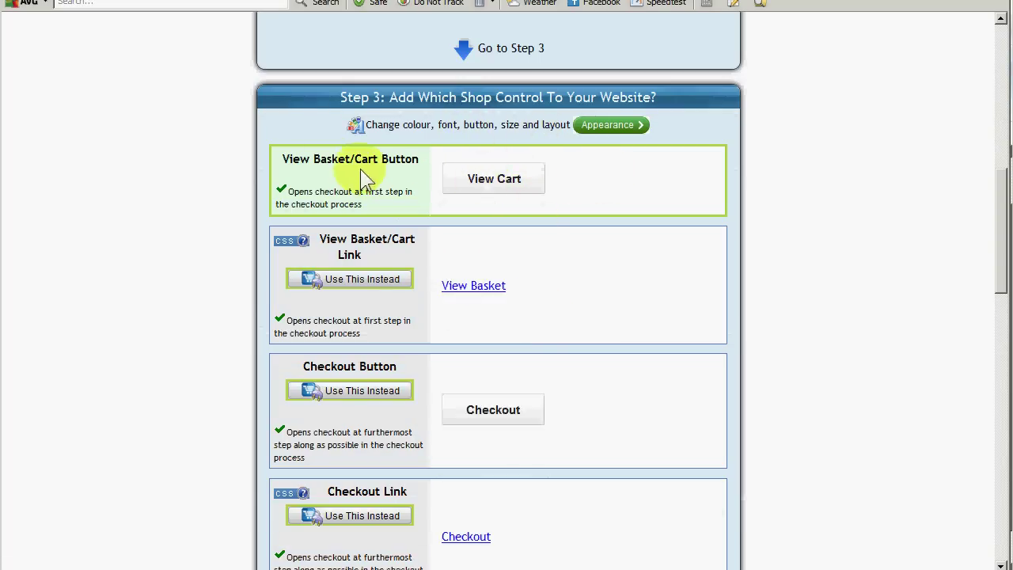
{"action": "scroll", "coordinate": [351, 181], "scroll_direction": "down", "scroll_amount": 9}
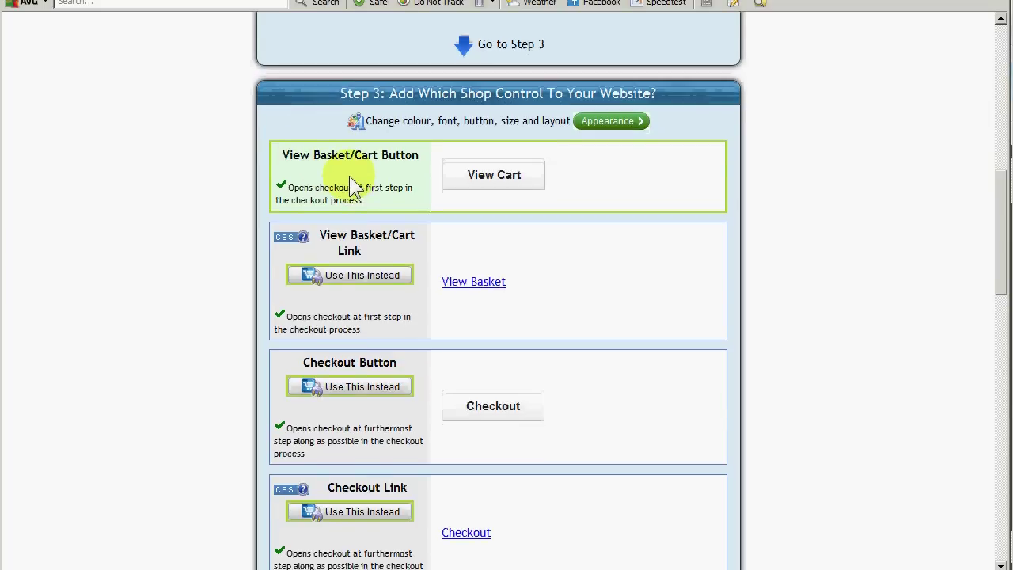
{"action": "scroll", "coordinate": [354, 172], "scroll_direction": "down", "scroll_amount": 6}
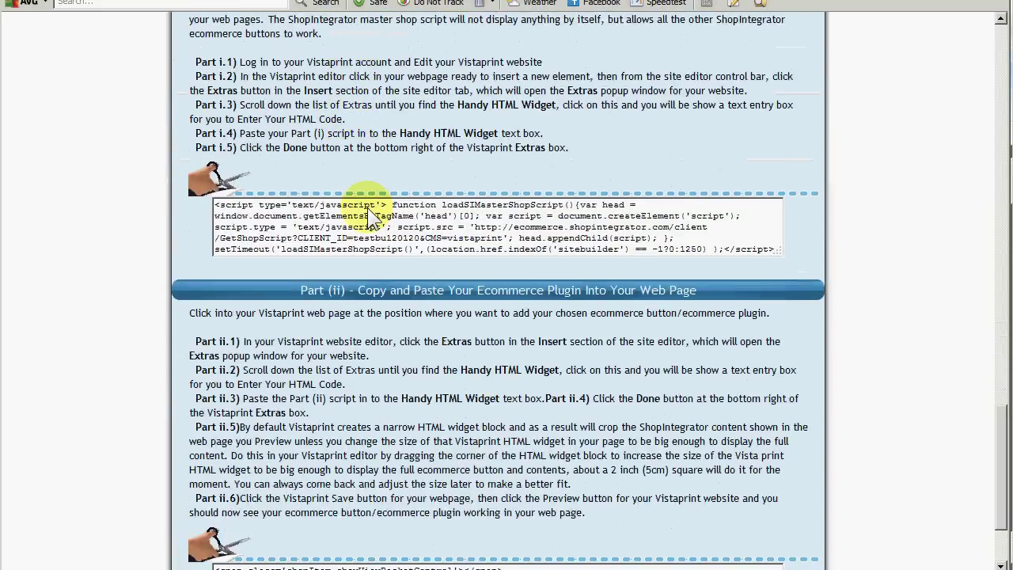
{"action": "left_click", "coordinate": [415, 198]}
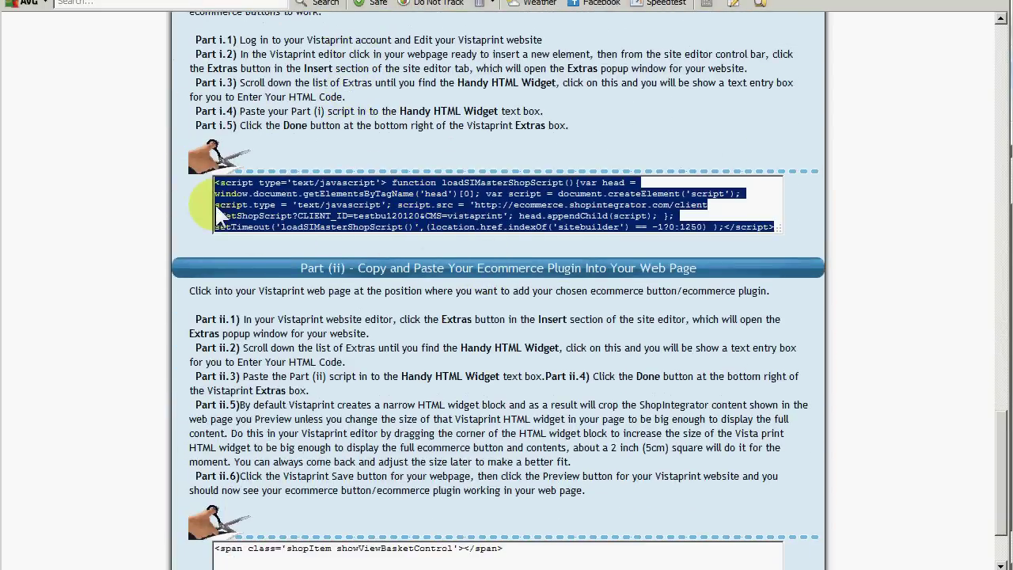
{"action": "scroll", "coordinate": [635, 259], "scroll_direction": "down", "scroll_amount": 2}
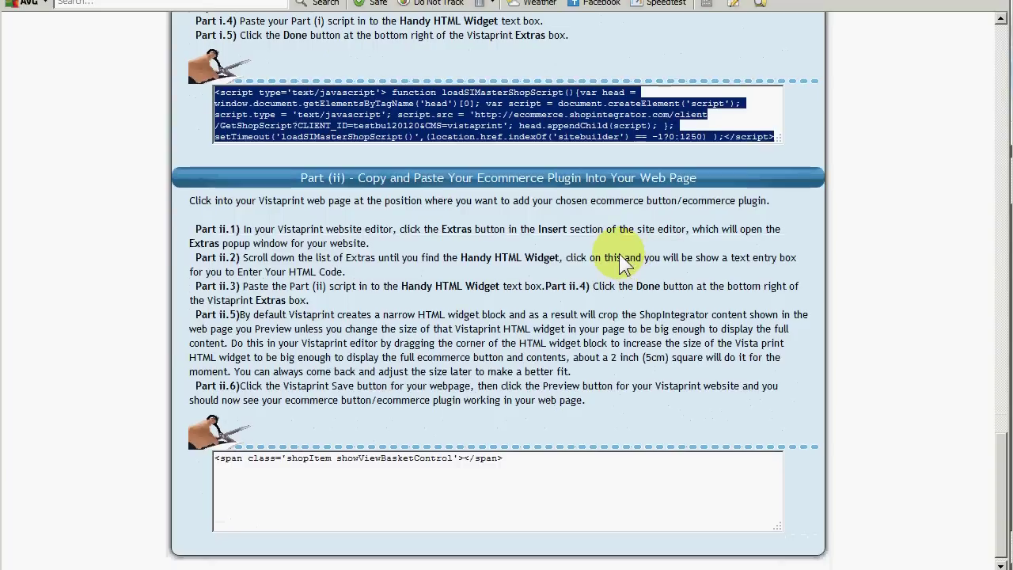
{"action": "left_click", "coordinate": [514, 461]}
{"action": "key", "text": "ctrl+c"}
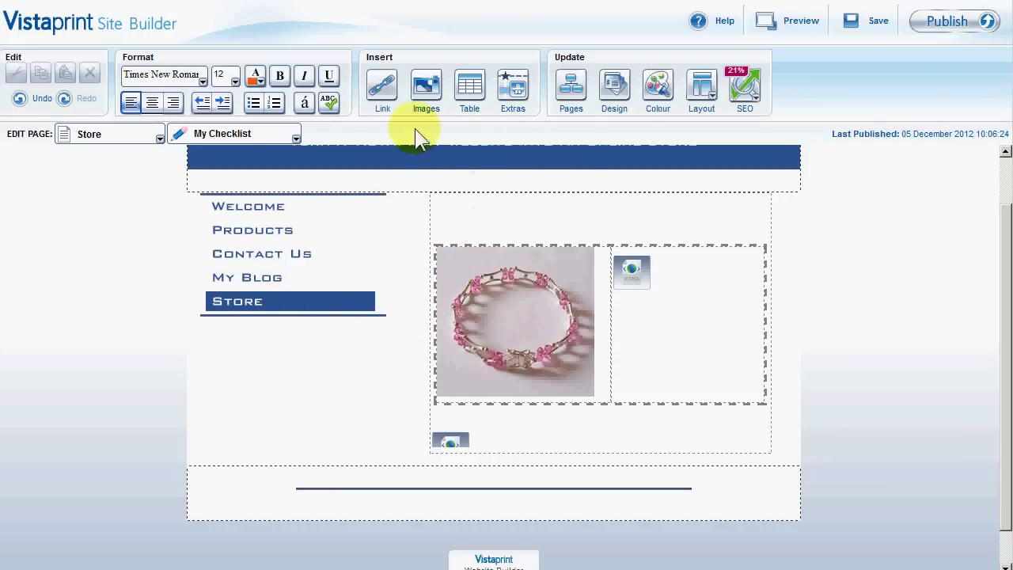
Insert a Handy HTML Widget from Extras and paste the View Basket span code into it
{"action": "left_click", "coordinate": [521, 88]}
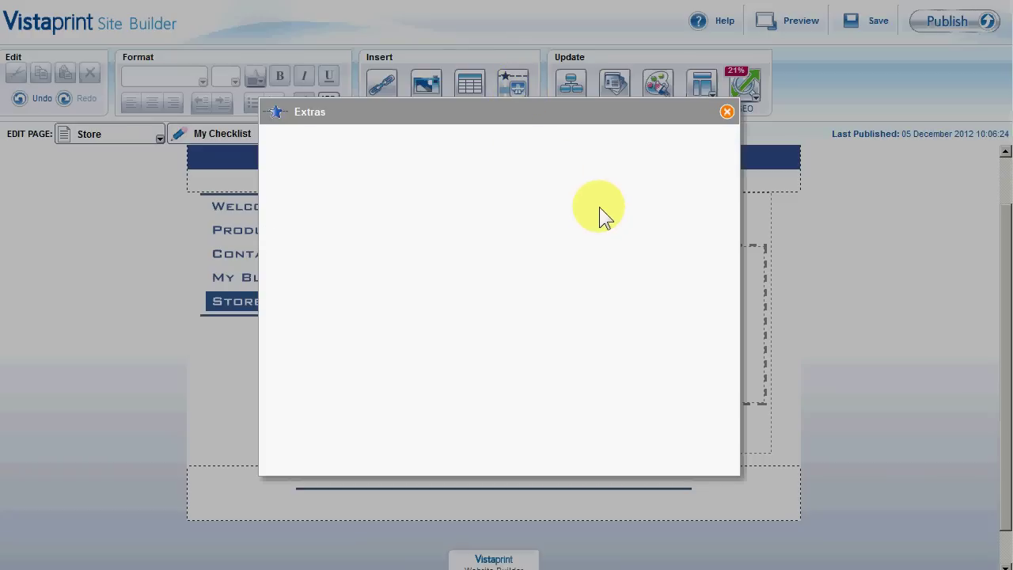
{"action": "left_click_drag", "start_coordinate": [721, 164], "coordinate": [721, 287]}
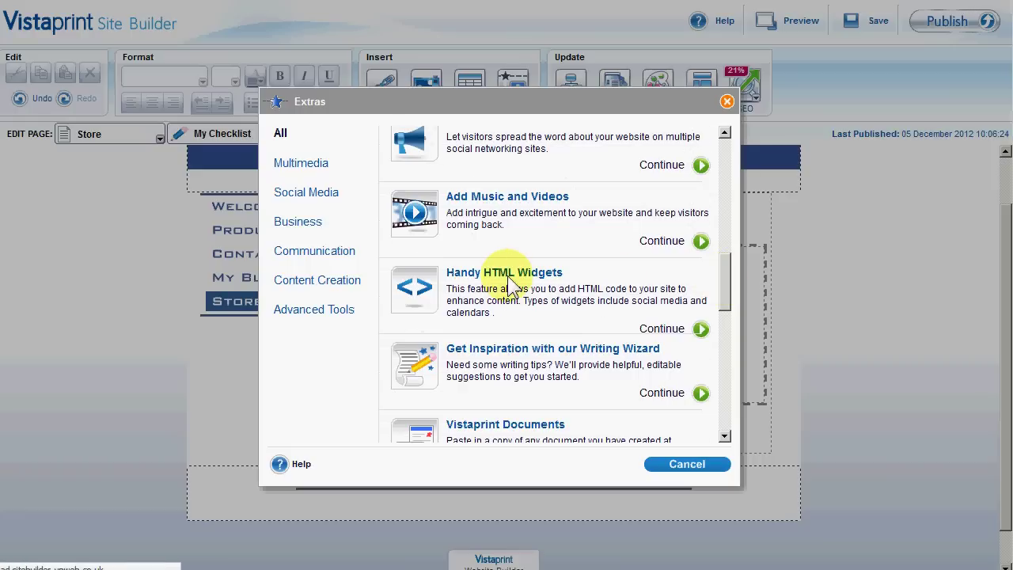
{"action": "left_click", "coordinate": [511, 287]}
{"action": "left_click", "coordinate": [391, 266]}
{"action": "key", "text": "ctrl+v"}
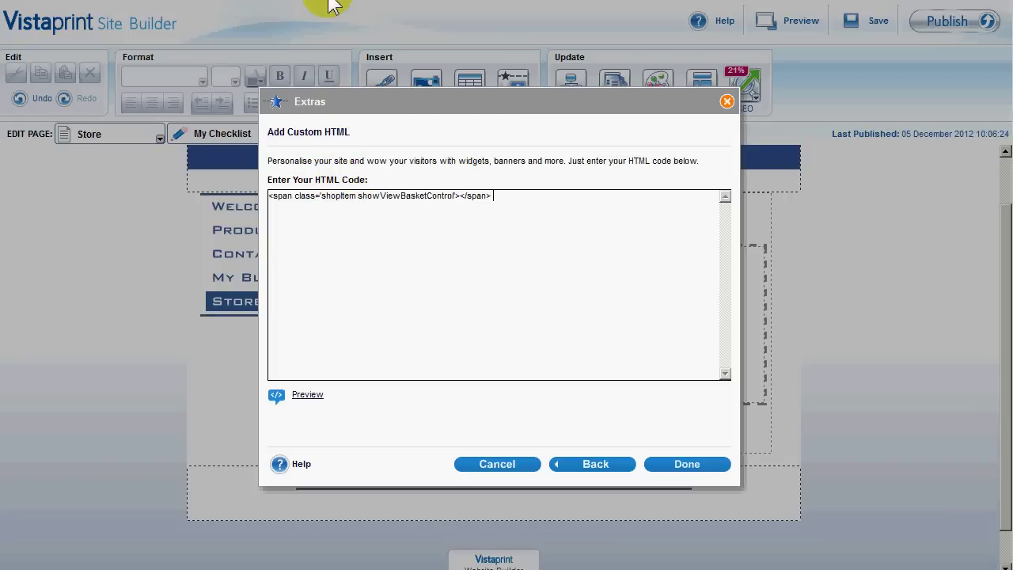
{"action": "key", "text": "alt+Tab"}
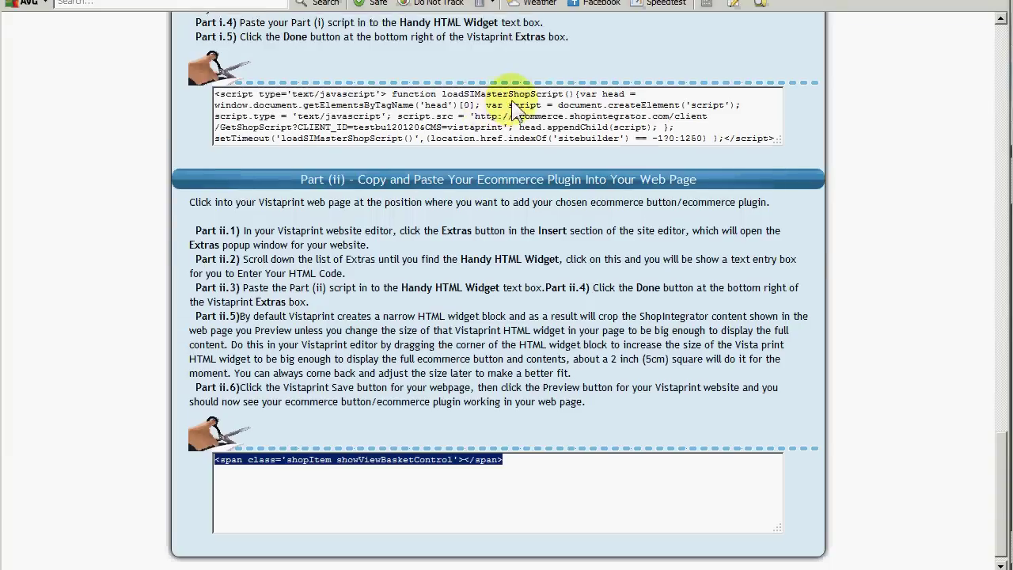
Switch to the Checkout Button with 'Use This Instead' and copy its showCheckoutControl span code
{"action": "scroll", "coordinate": [513, 106], "scroll_direction": "up", "scroll_amount": 15}
{"action": "scroll", "coordinate": [514, 120], "scroll_direction": "up", "scroll_amount": 3}
{"action": "scroll", "coordinate": [515, 119], "scroll_direction": "down", "scroll_amount": 4}
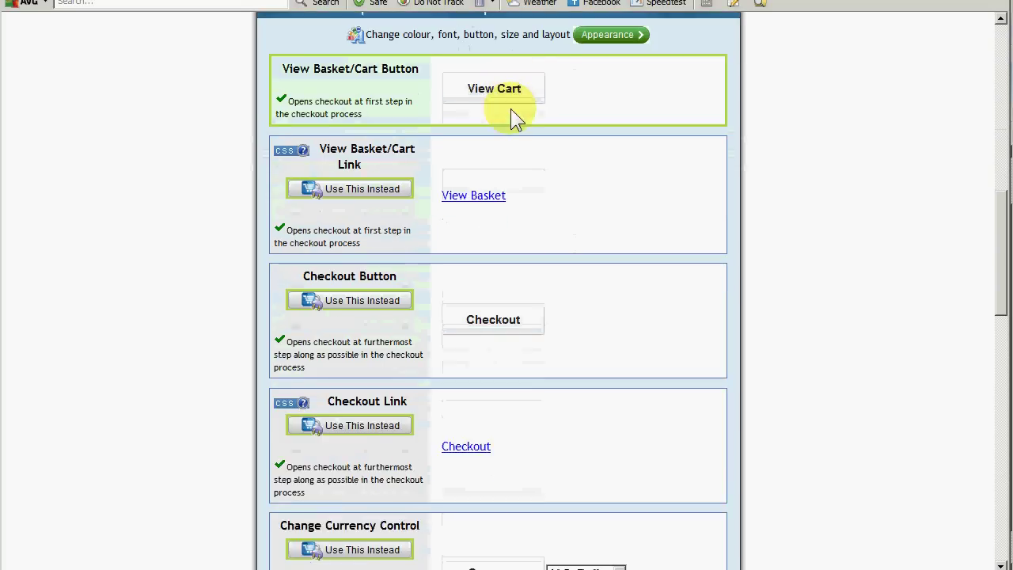
{"action": "left_click", "coordinate": [313, 211]}
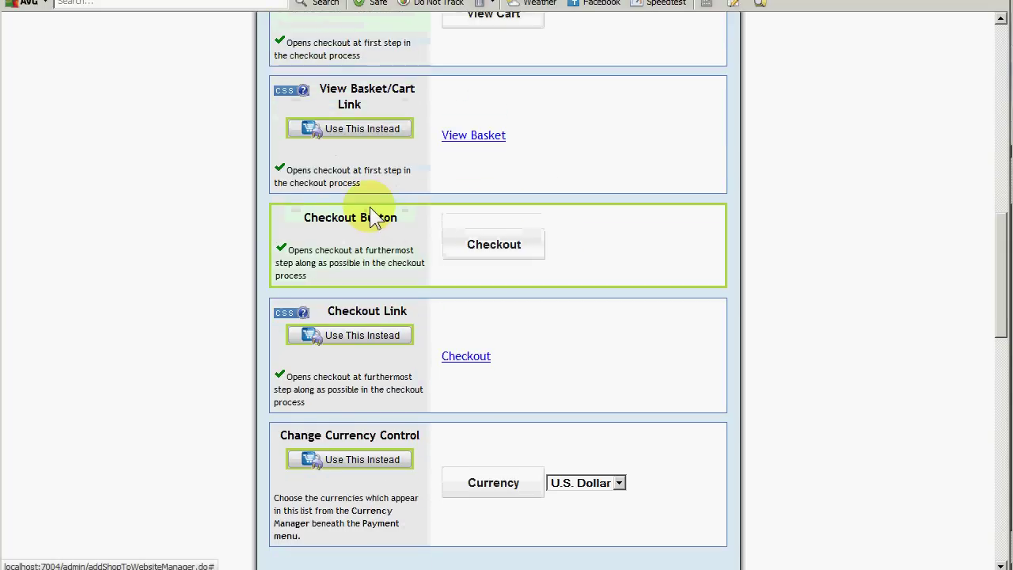
{"action": "scroll", "coordinate": [464, 265], "scroll_direction": "down", "scroll_amount": 10}
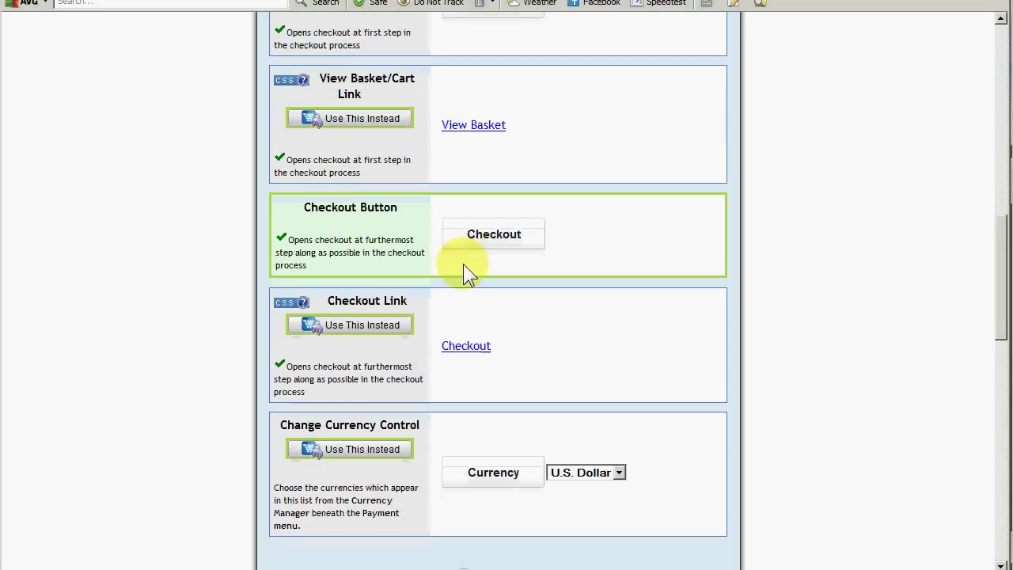
{"action": "scroll", "coordinate": [467, 255], "scroll_direction": "down", "scroll_amount": 5}
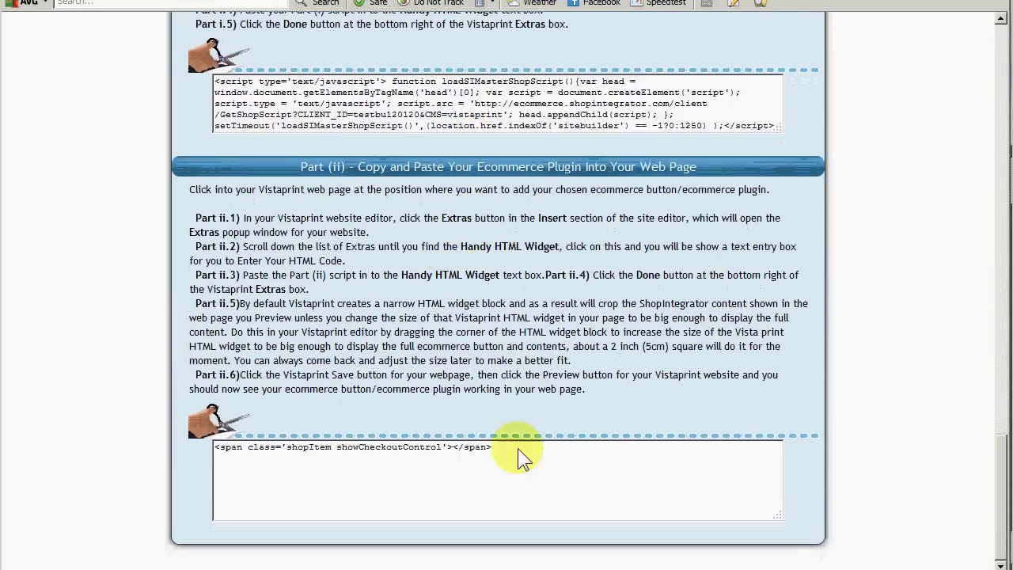
{"action": "left_click", "coordinate": [518, 448]}
{"action": "key", "text": "ctrl+c"}
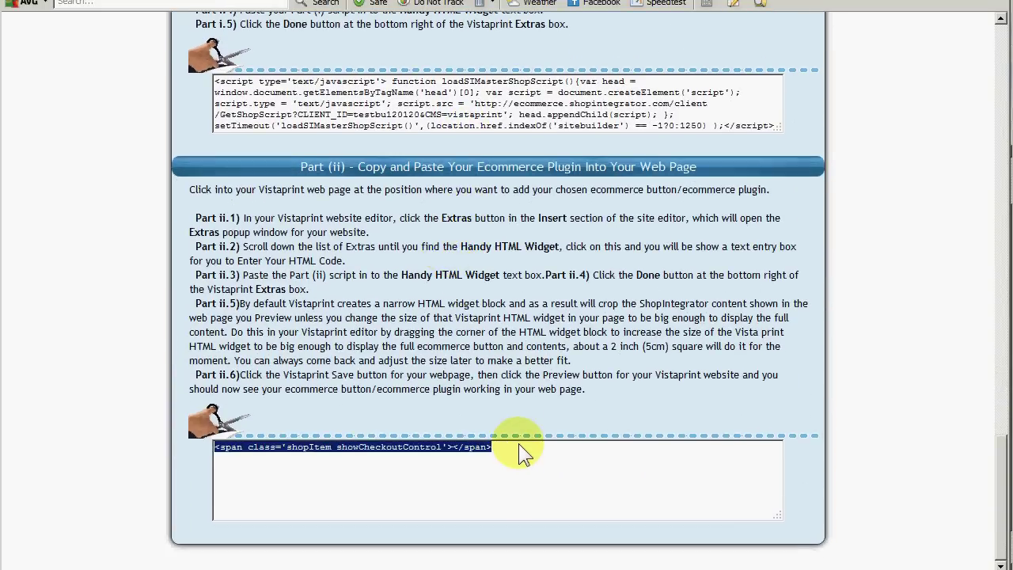
Paste the showCheckoutControl code after the View Basket span and confirm the HTML widget
{"action": "key", "text": "alt+Tab"}
{"action": "key", "text": "ctrl+v"}
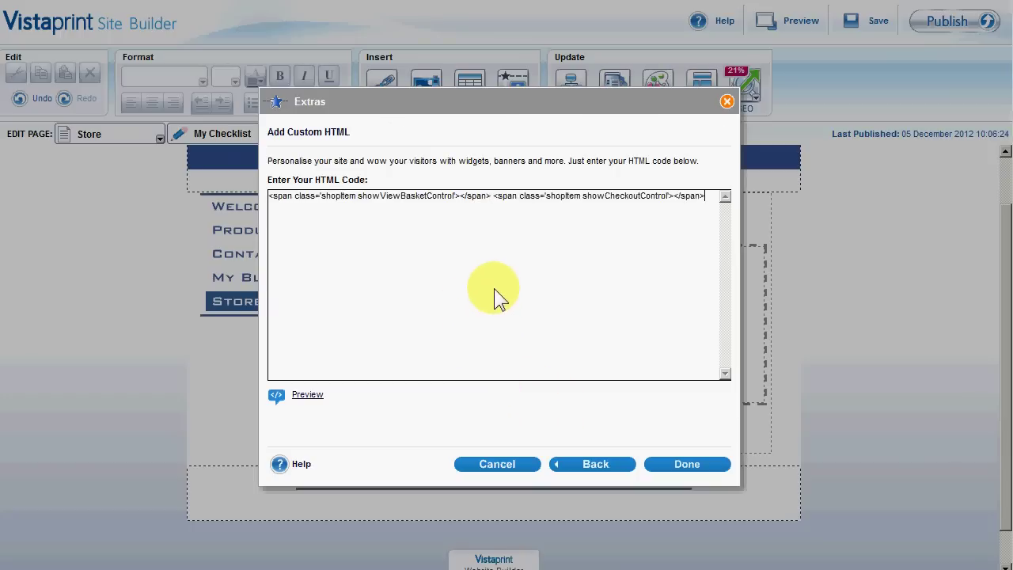
{"action": "left_click", "coordinate": [672, 465]}
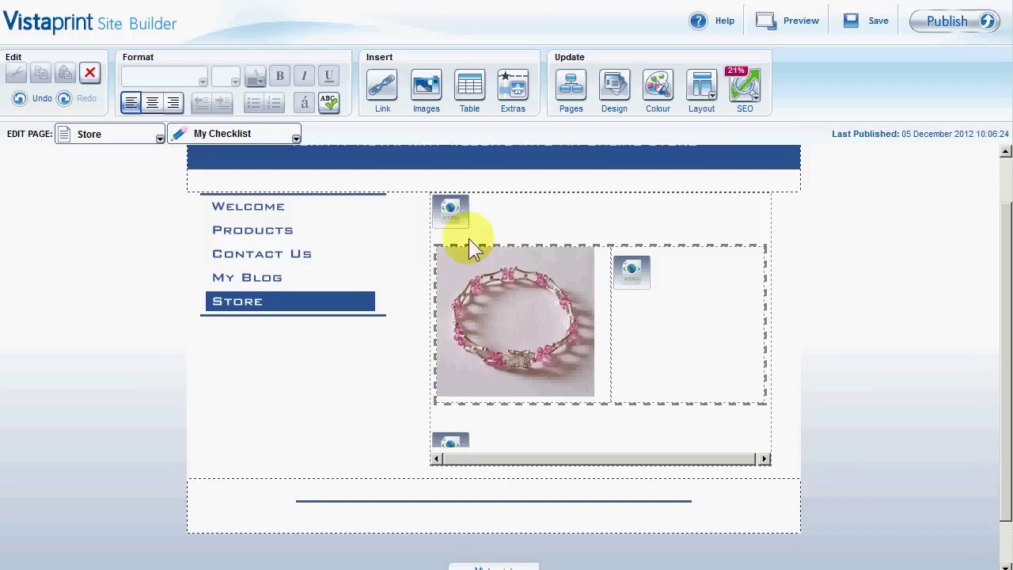
Save the website and dismiss the save confirmation
{"action": "left_click", "coordinate": [877, 30]}
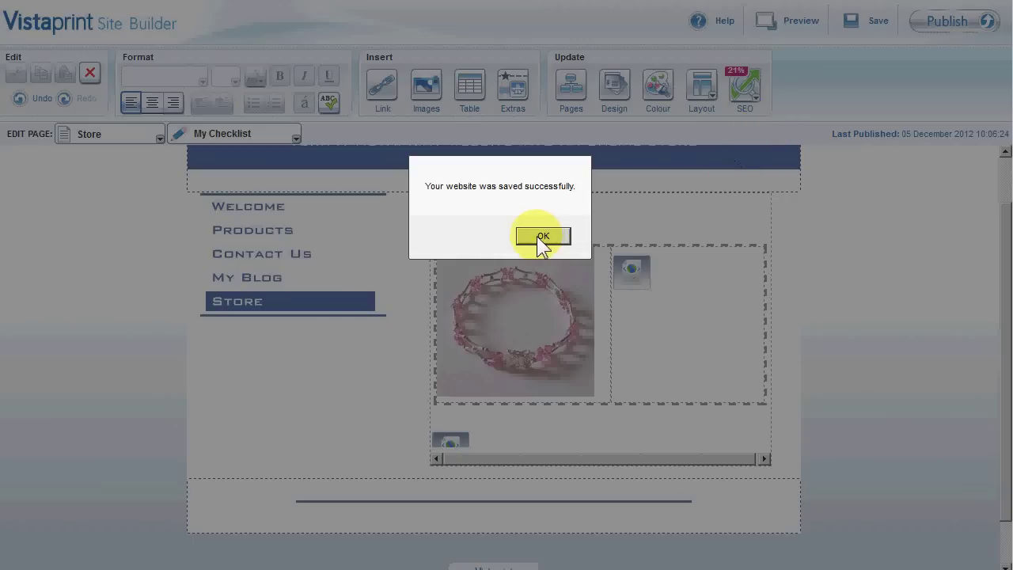
{"action": "left_click", "coordinate": [537, 236]}
{"action": "left_click", "coordinate": [796, 29]}
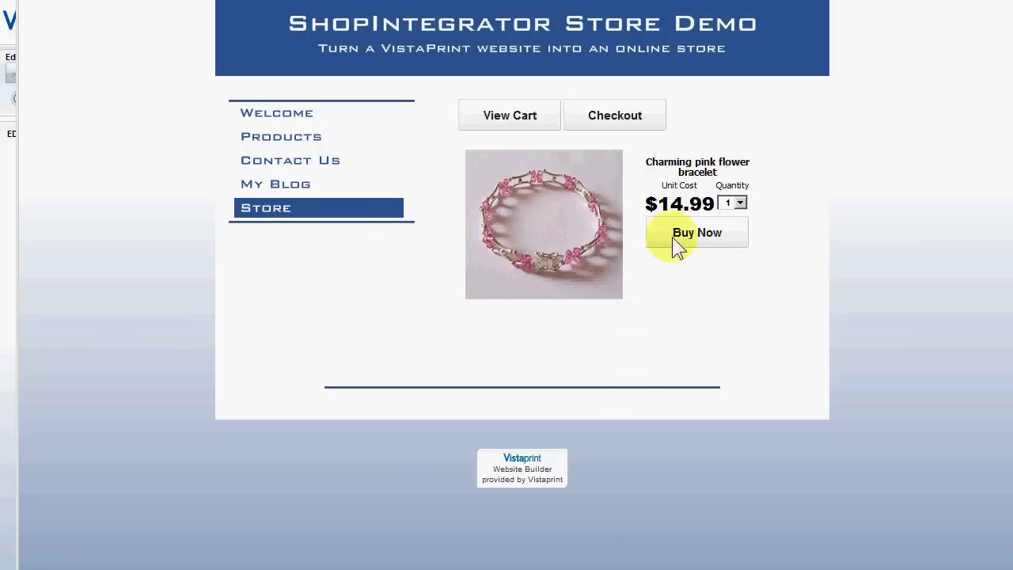
Test View Cart with a bracelet quantity of 2, continue checkout, then close the checkout window
{"action": "left_click", "coordinate": [531, 115]}
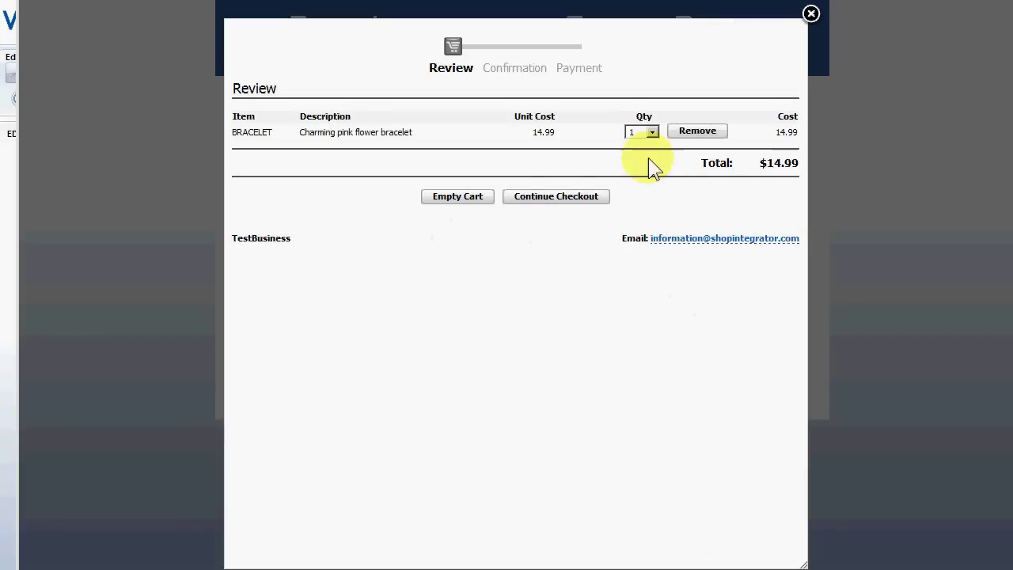
{"action": "left_click", "coordinate": [648, 132]}
{"action": "left_click", "coordinate": [646, 150]}
{"action": "left_click", "coordinate": [566, 198]}
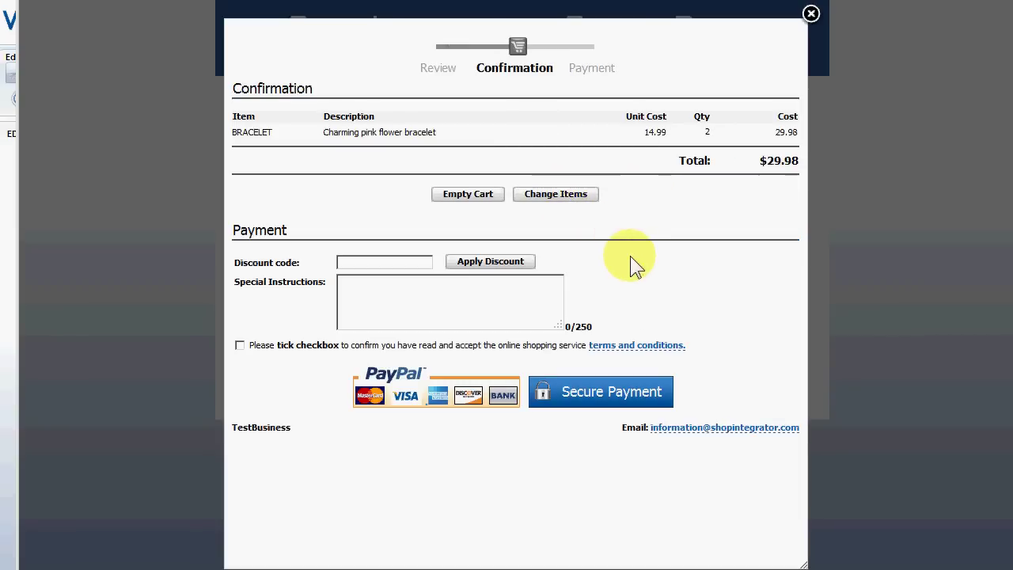
{"action": "left_click", "coordinate": [810, 13]}
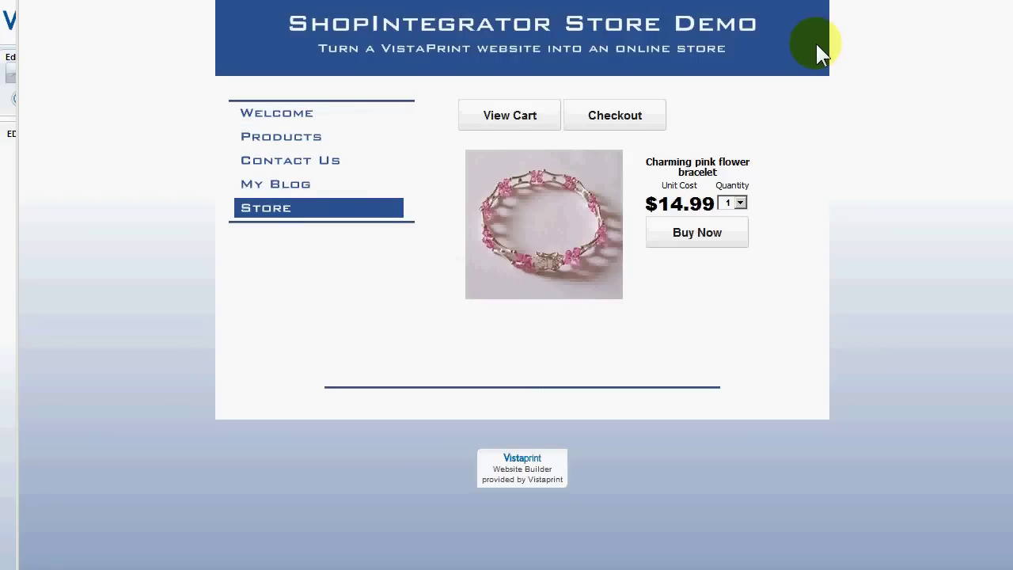